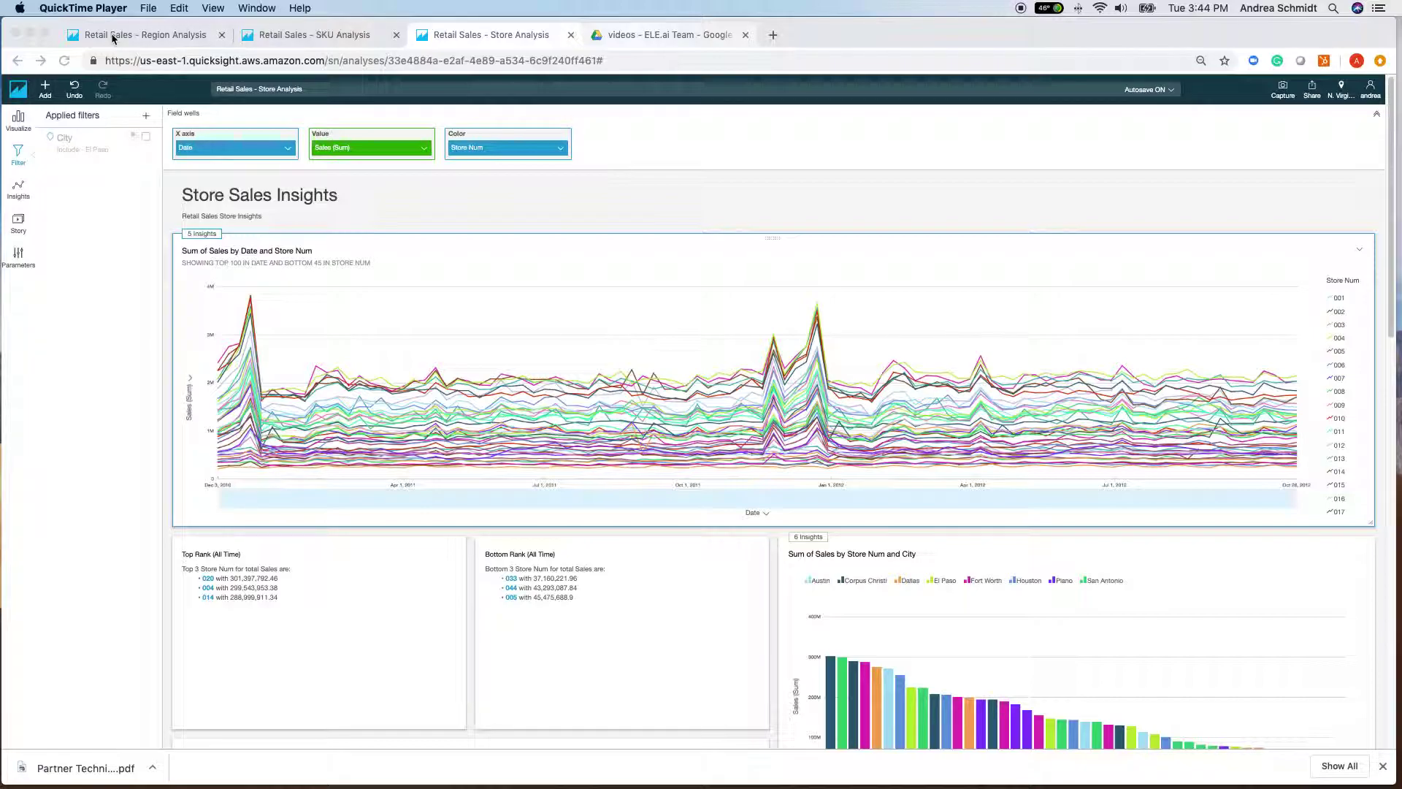
Open the Retail Sales - Region Analysis and review its city sales trend, rankings, map and sales density visuals
click(156, 38)
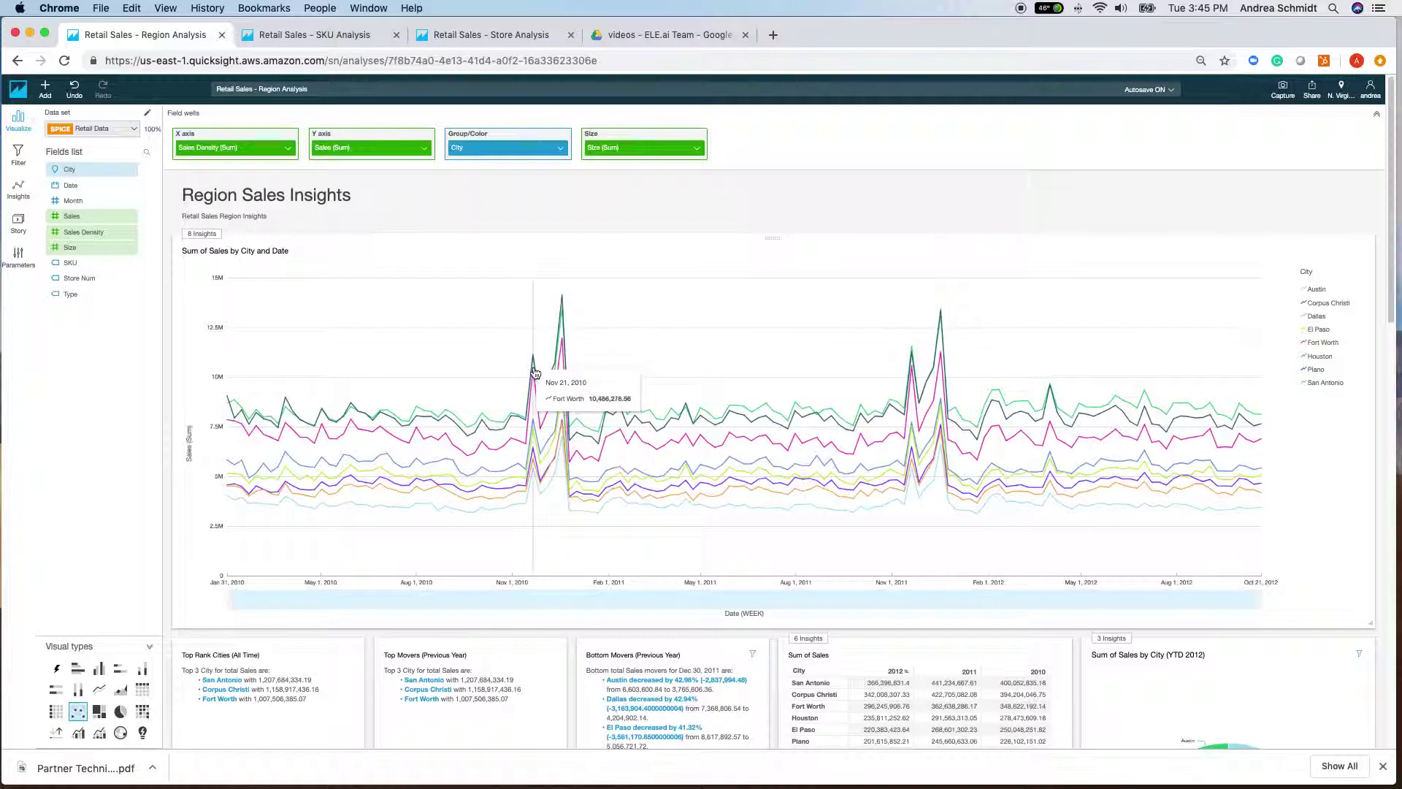
scroll(762, 363, down, 1)
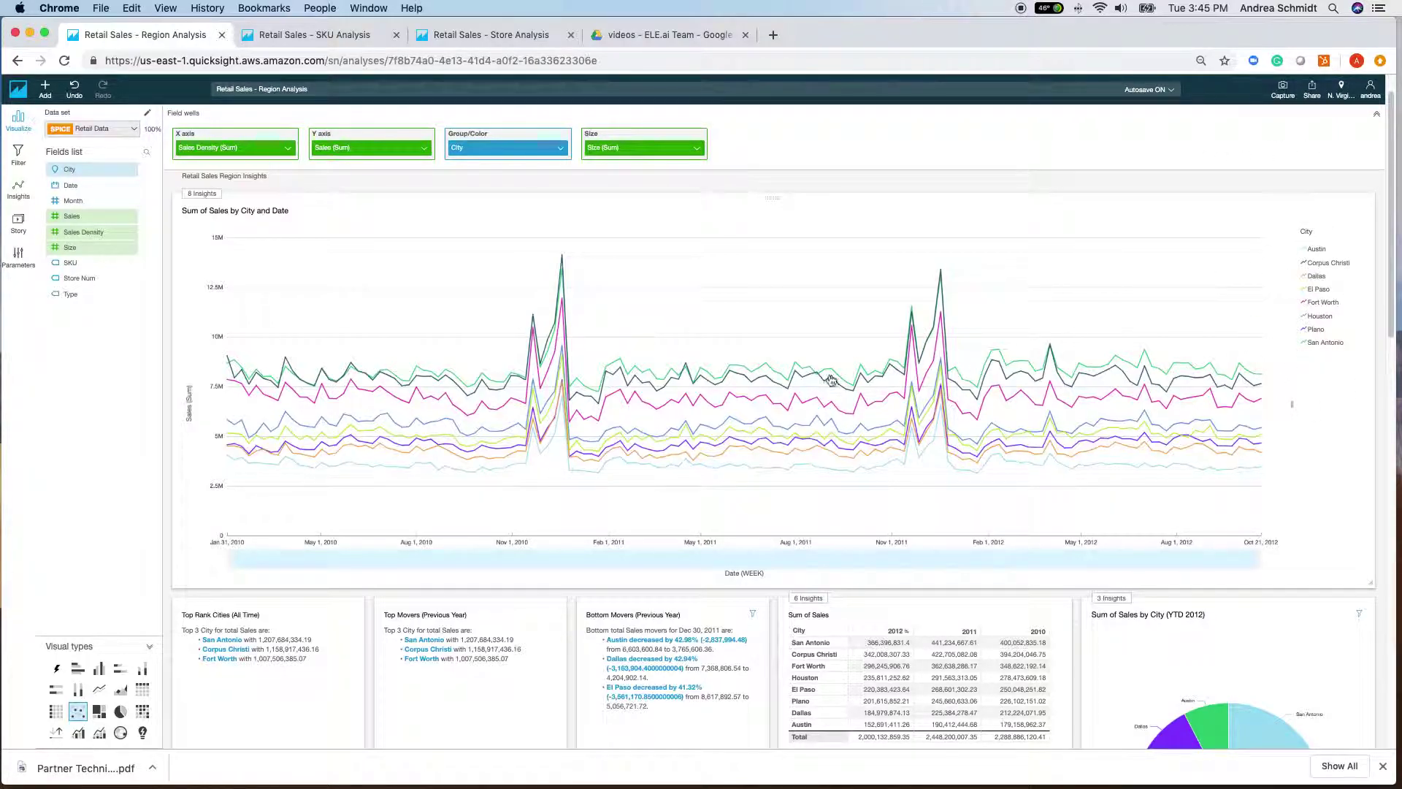
scroll(767, 258, down, 10)
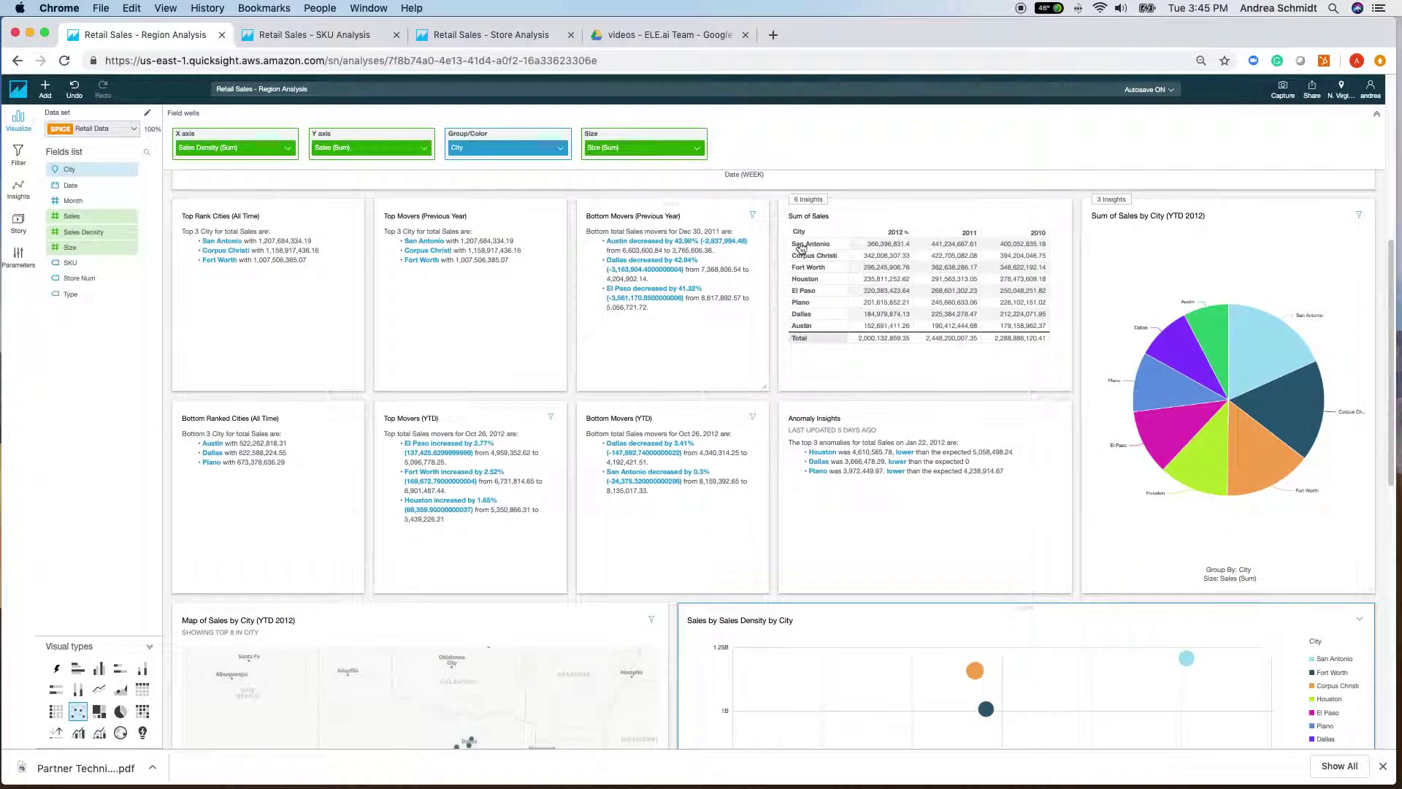
scroll(980, 401, down, 9)
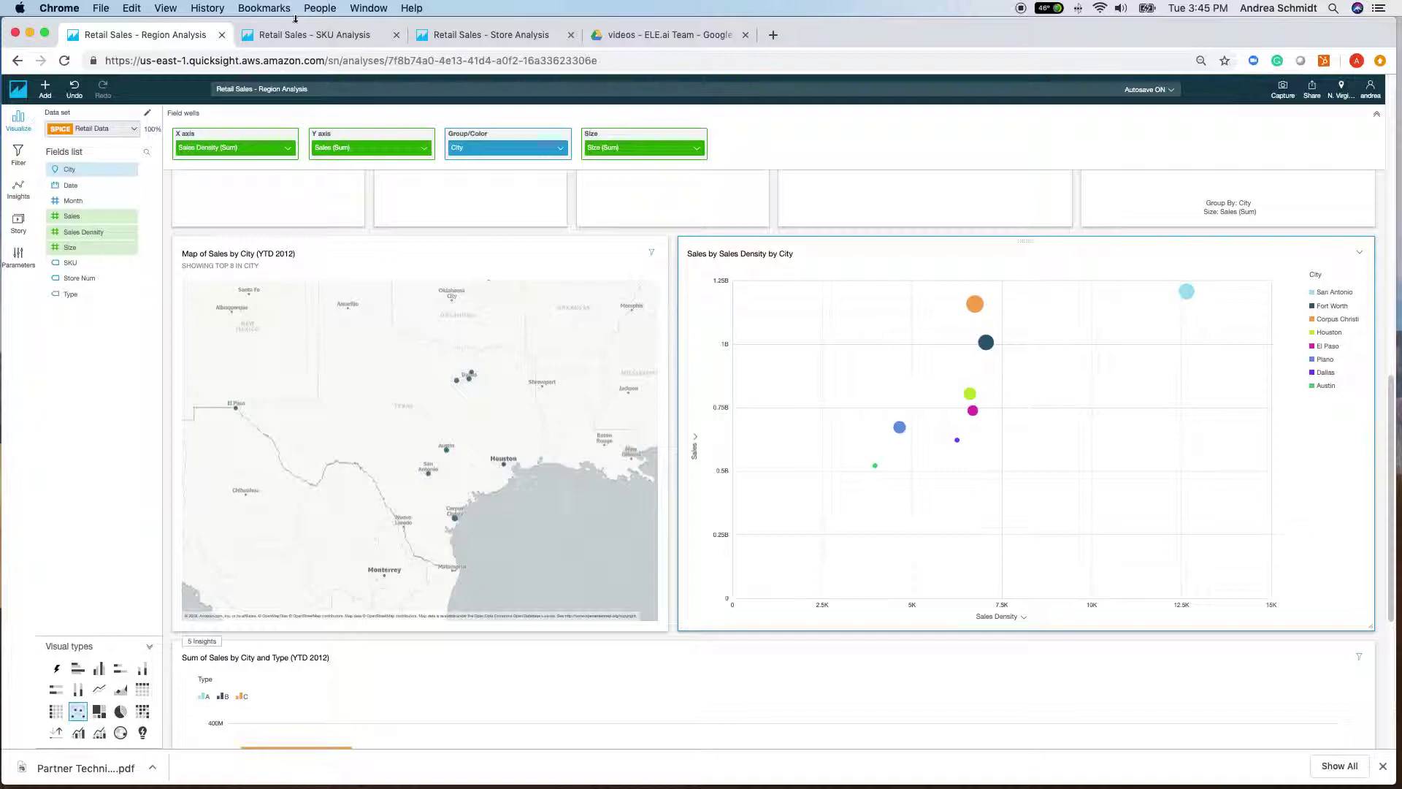
Switch to the Retail Sales - Store Analysis and examine the line chart of sales by date and store number
click(508, 42)
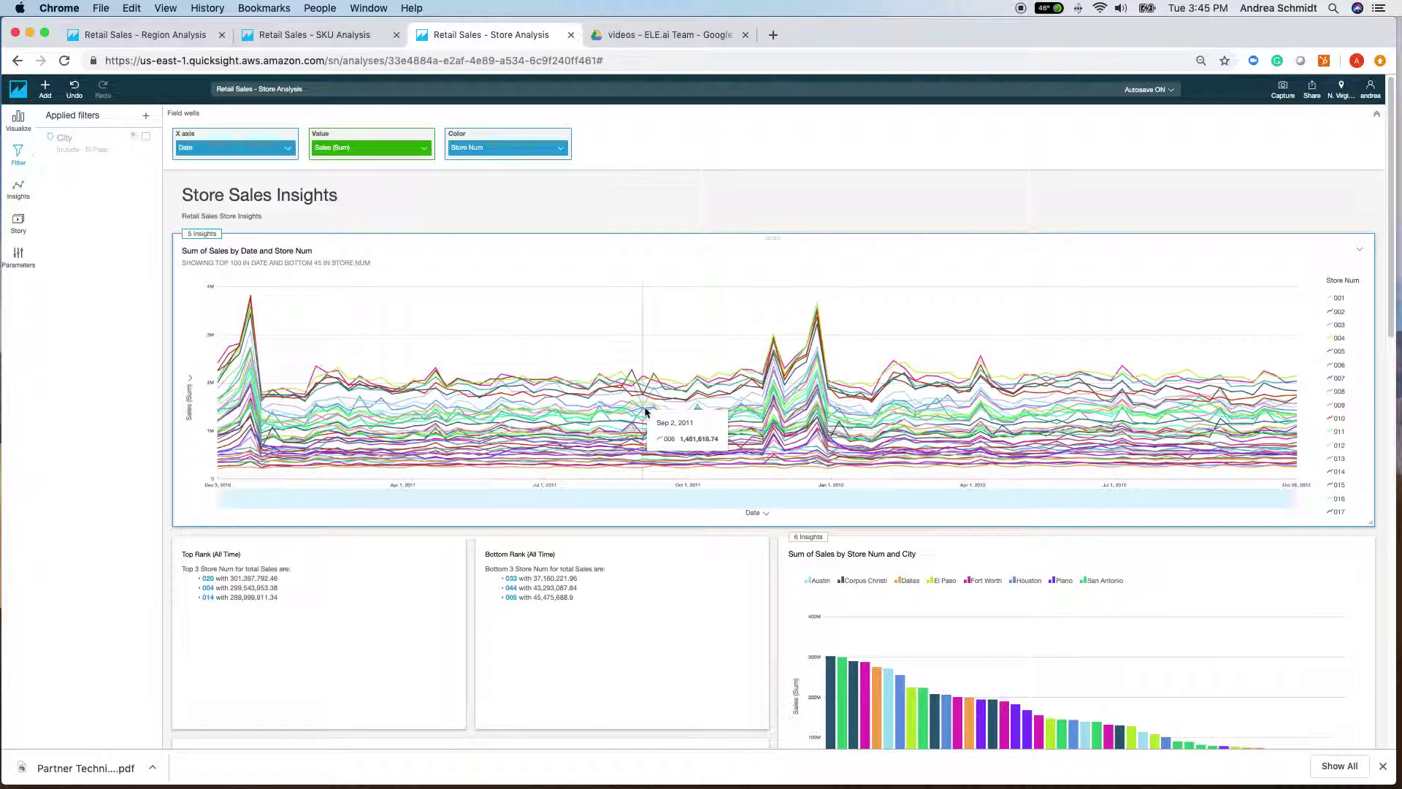
scroll(583, 205, down, 1)
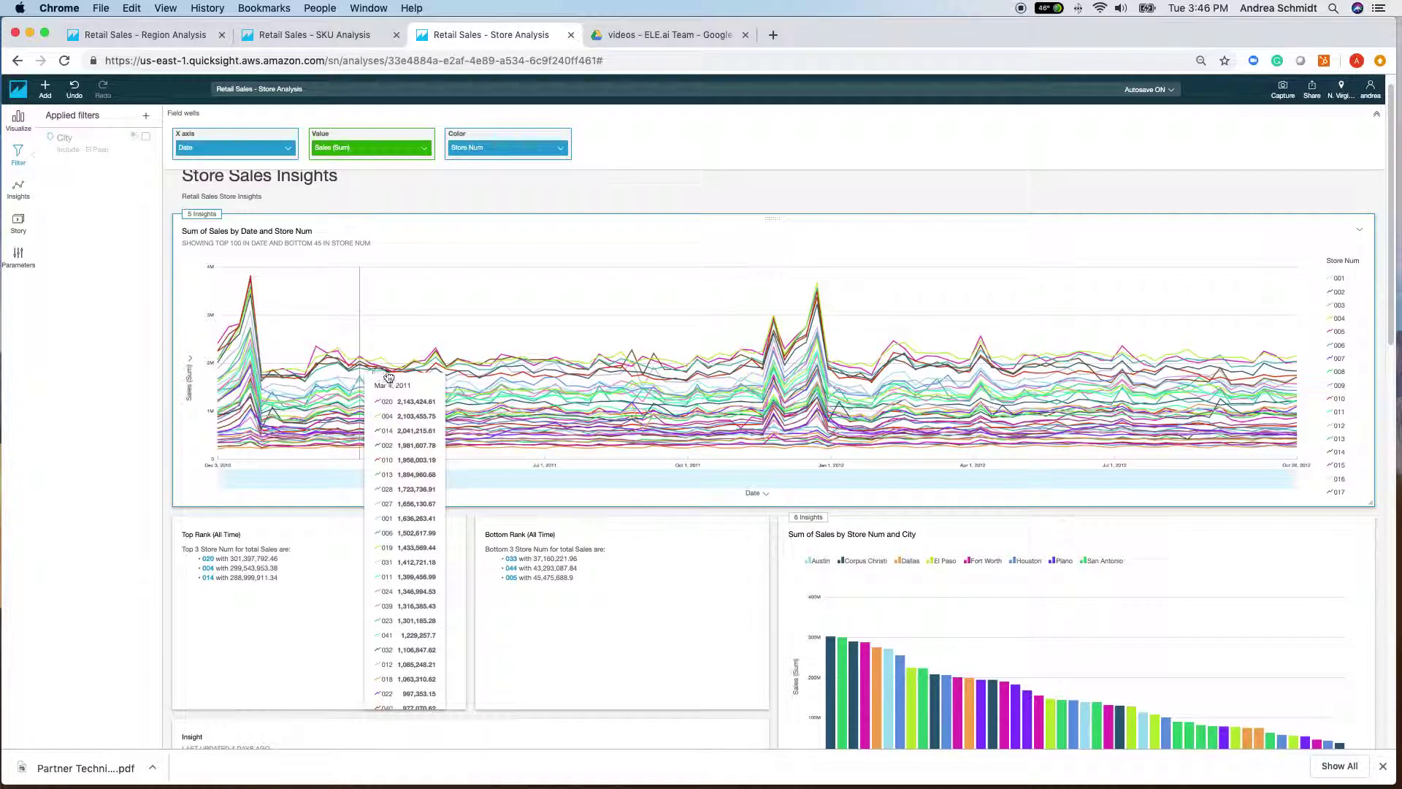
mouse_move(438, 373)
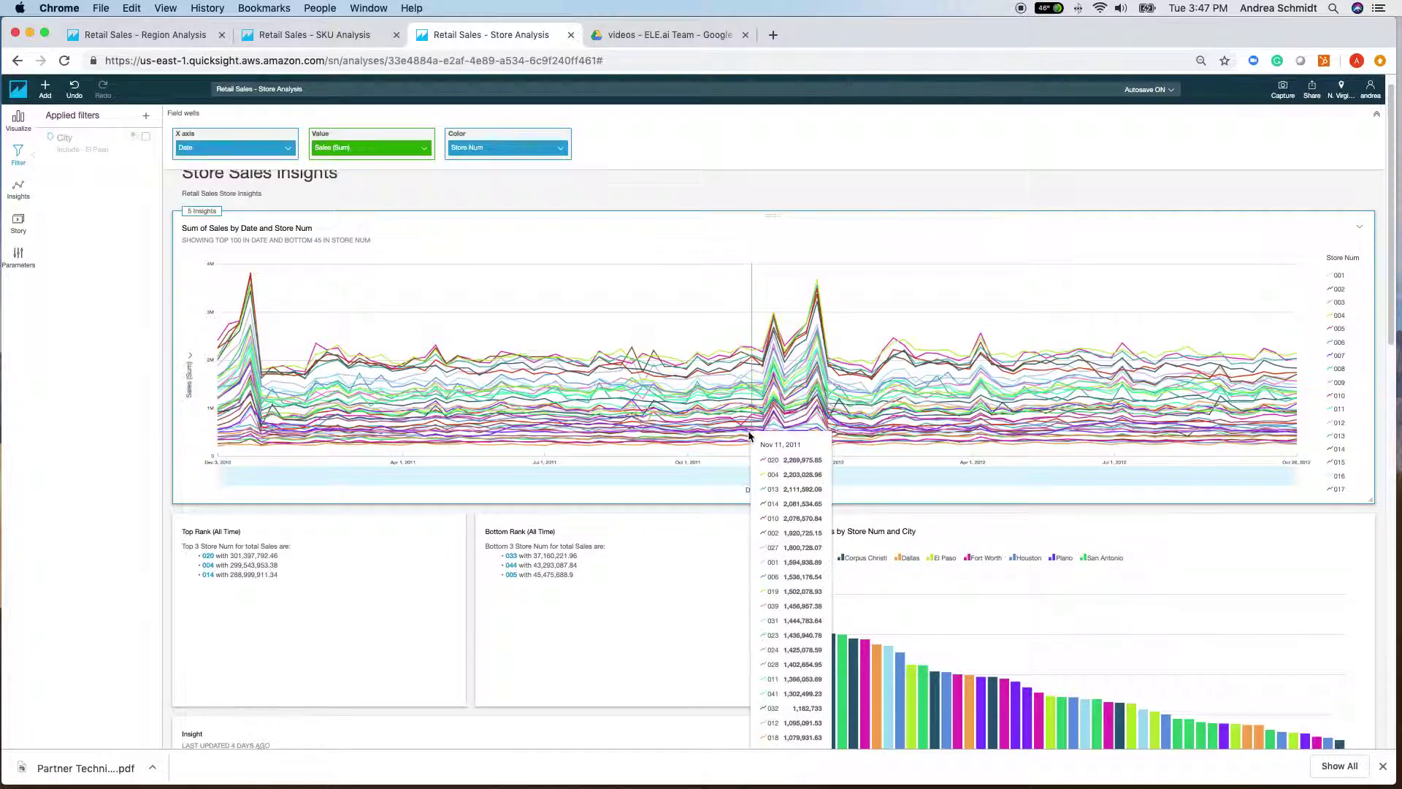
Examine the all-time top and bottom store rankings and the anomaly insight, and compare them with the sales trend chart
scroll(748, 436, down, 10)
scroll(741, 431, up, 1)
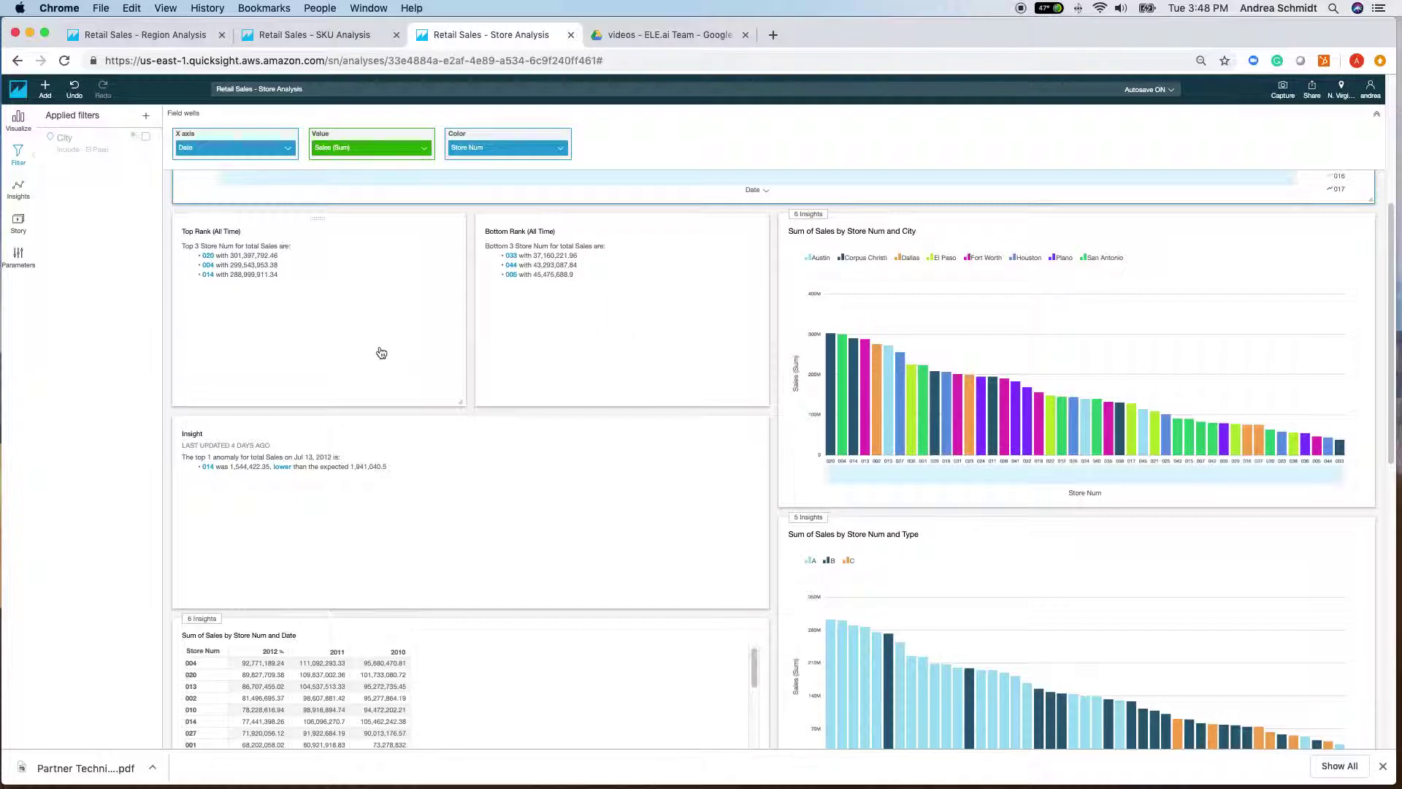
scroll(381, 353, down, 2)
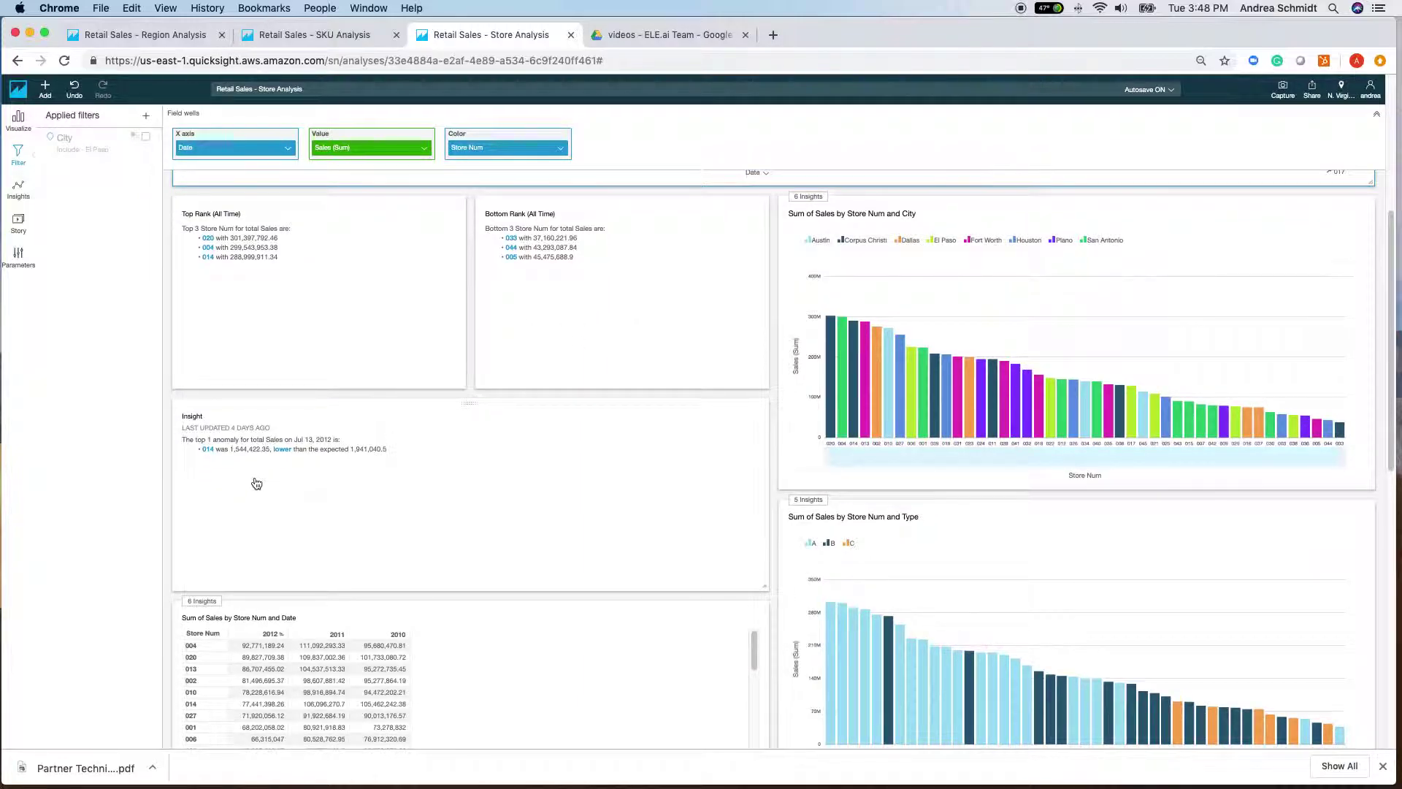
click(502, 429)
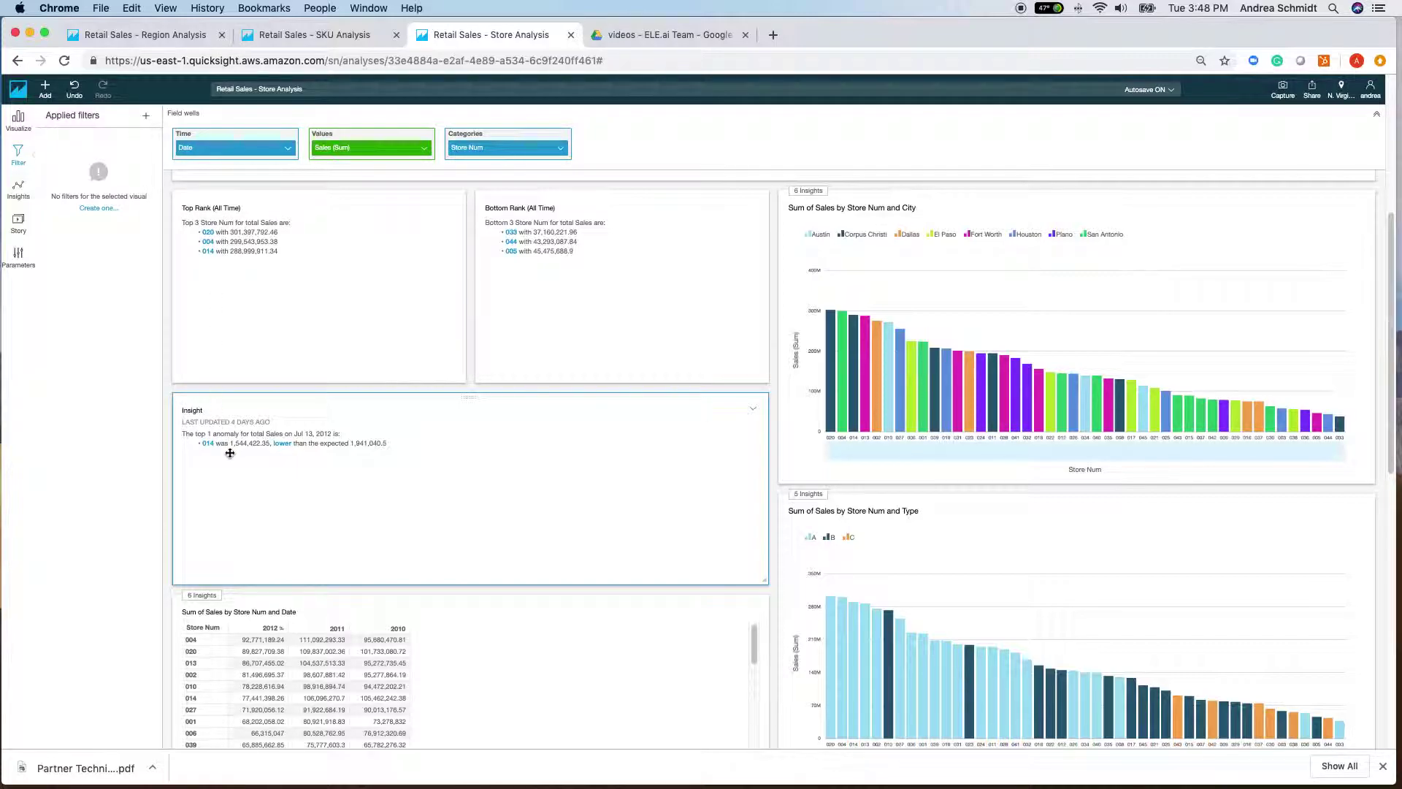
scroll(270, 379, up, 4)
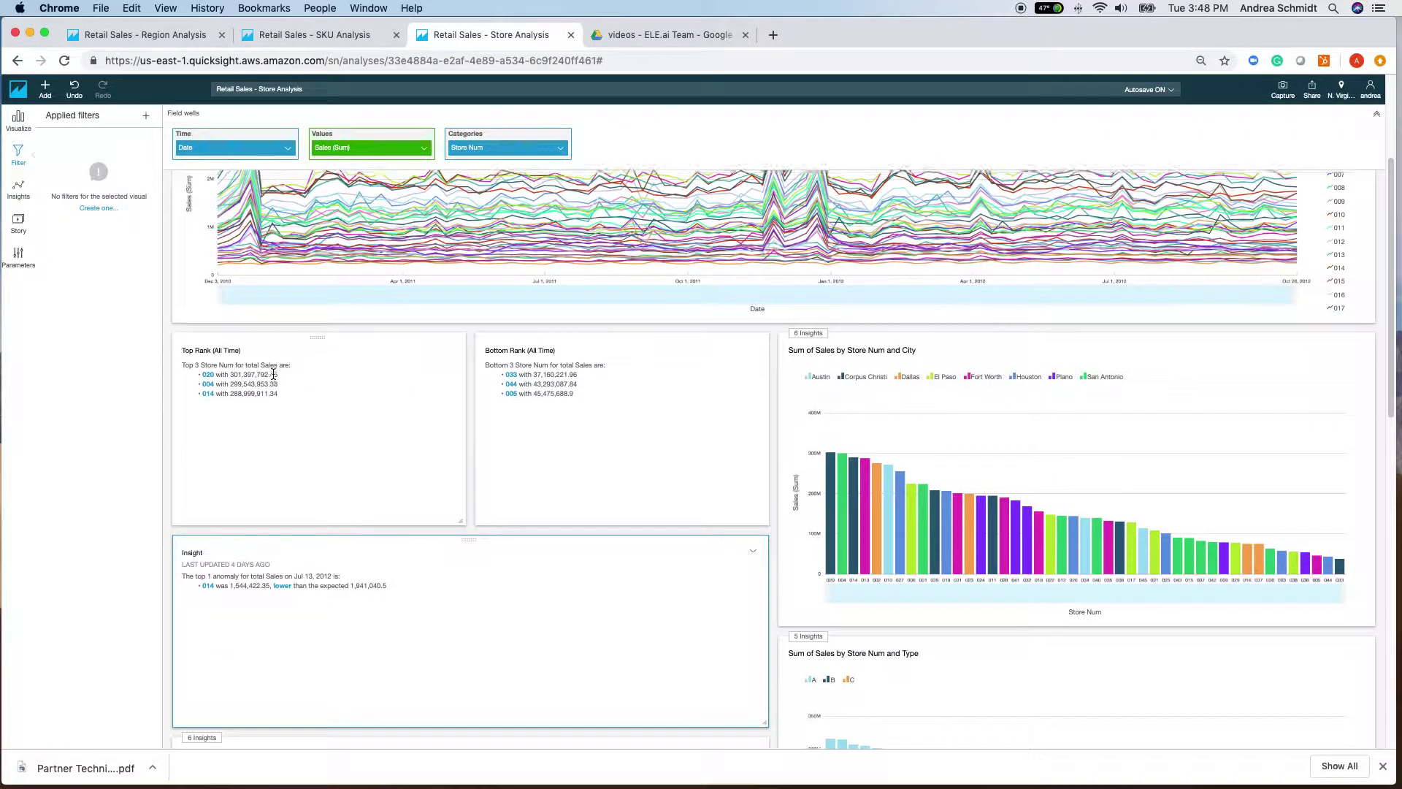
scroll(274, 375, up, 5)
mouse_move(285, 398)
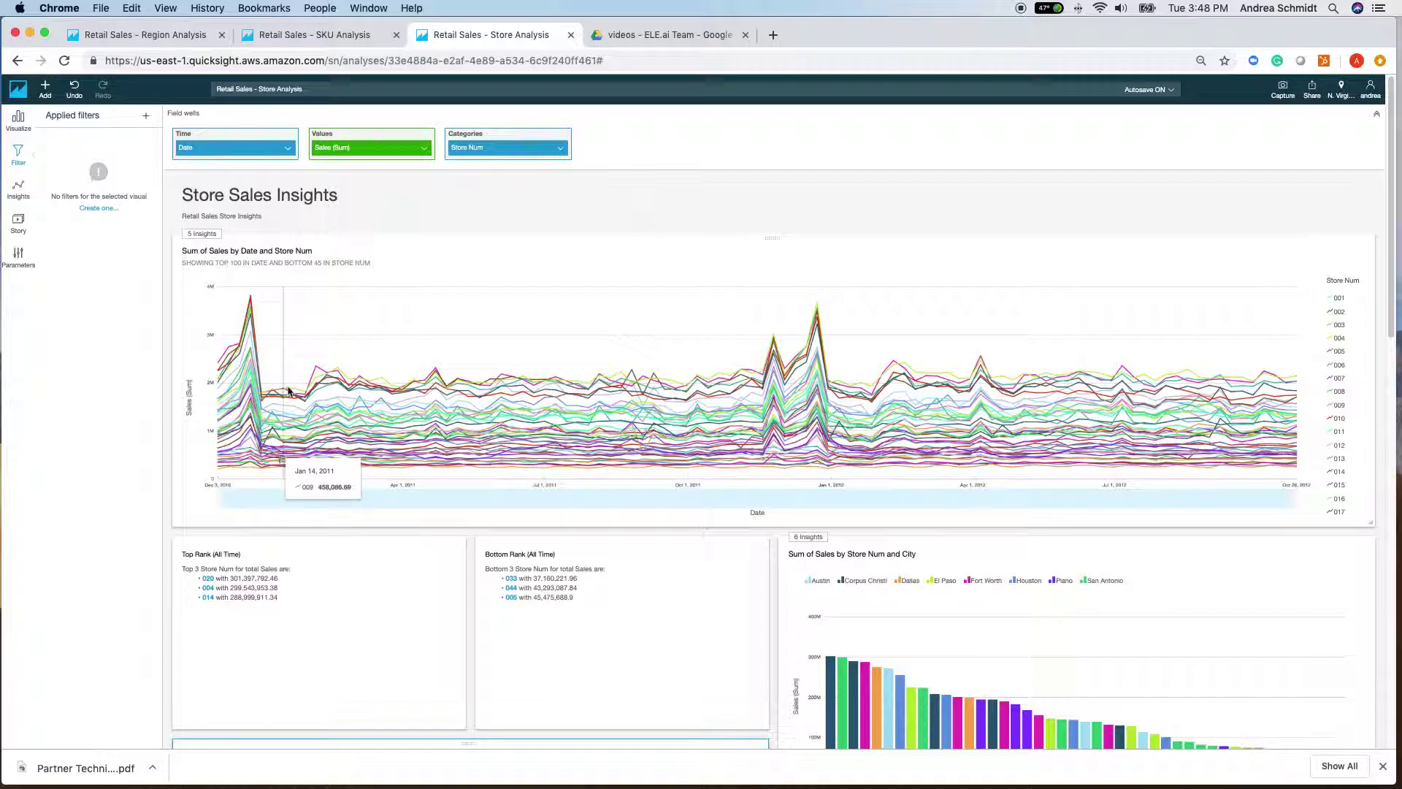
Add a Store Num filter to the Sum of Sales by Date and Store Num visual and apply it to store 014 only
click(373, 246)
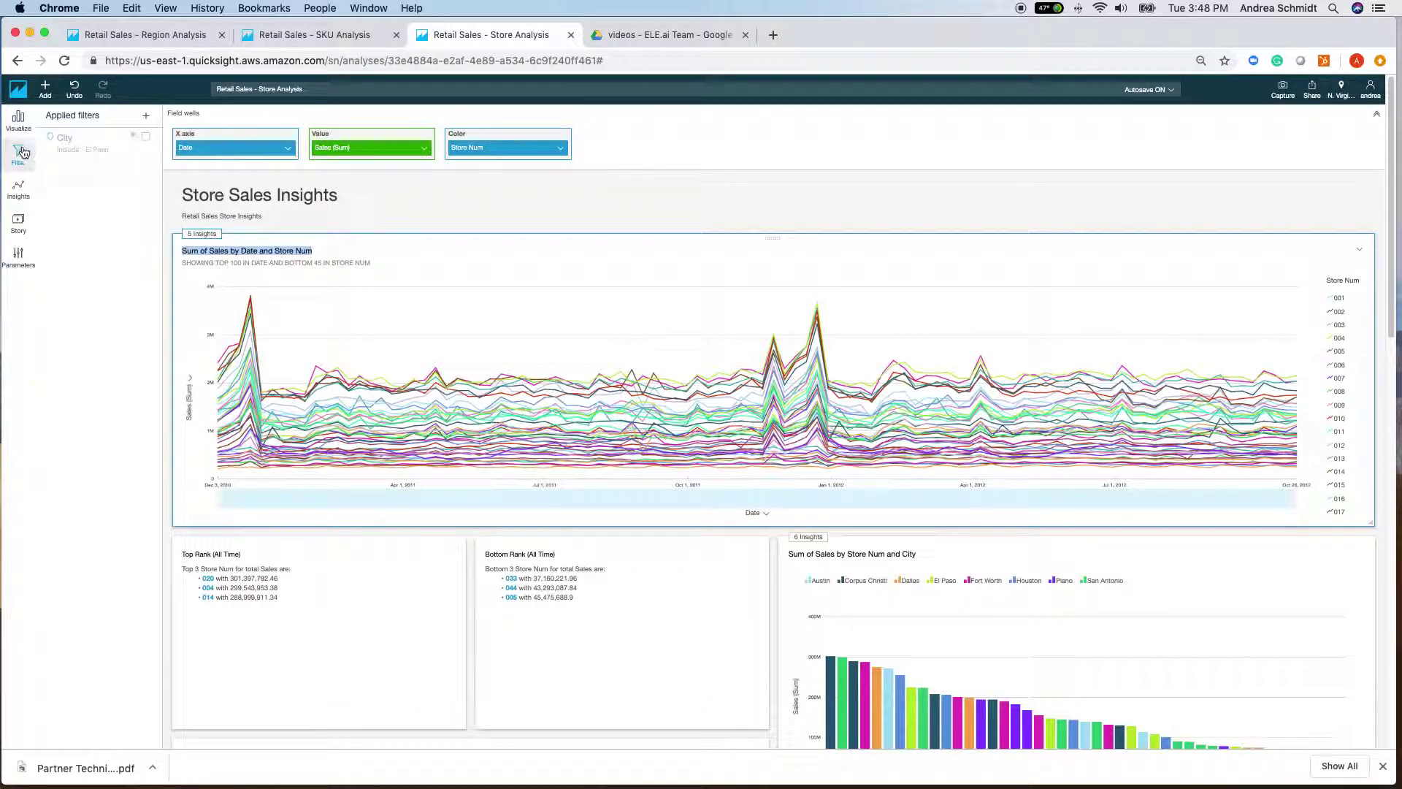
click(146, 117)
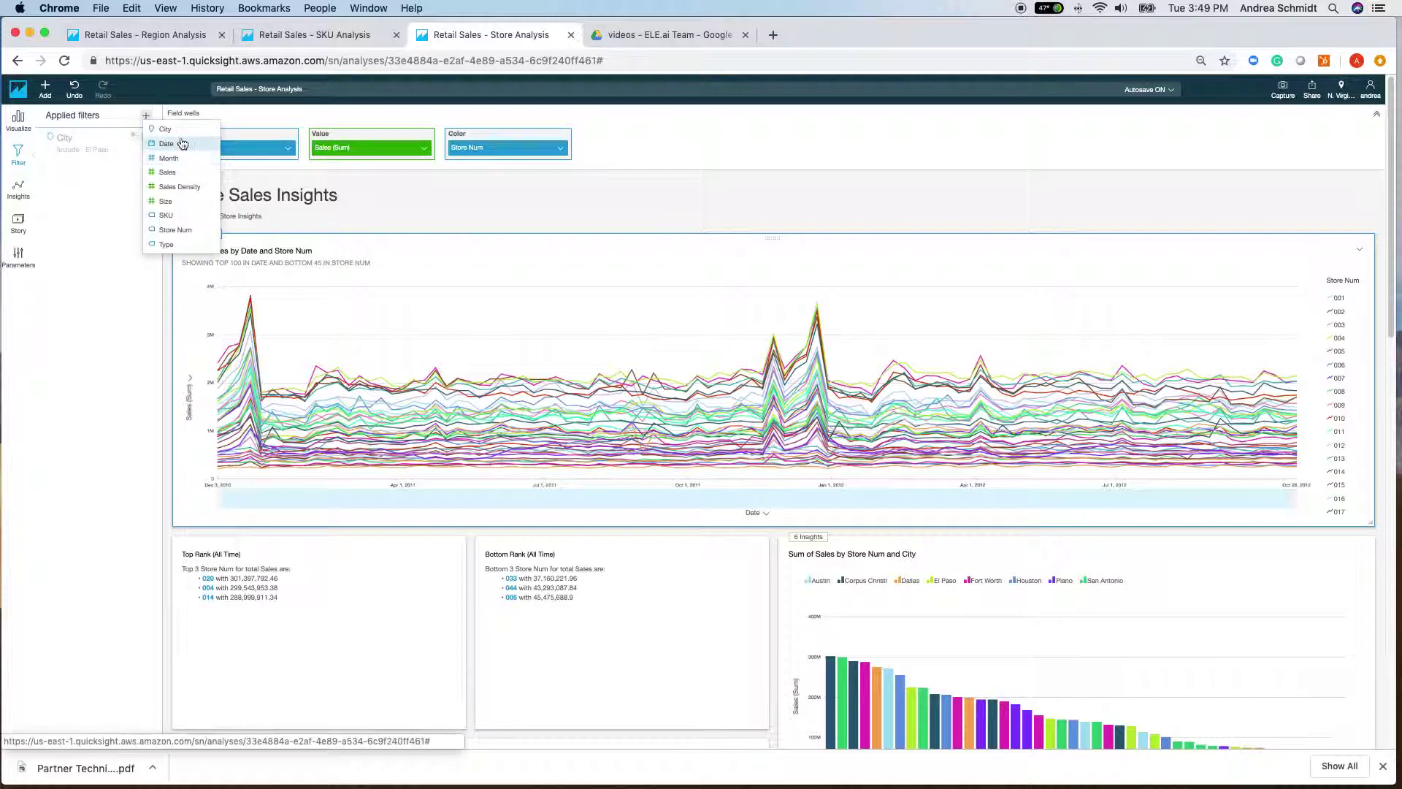
click(181, 231)
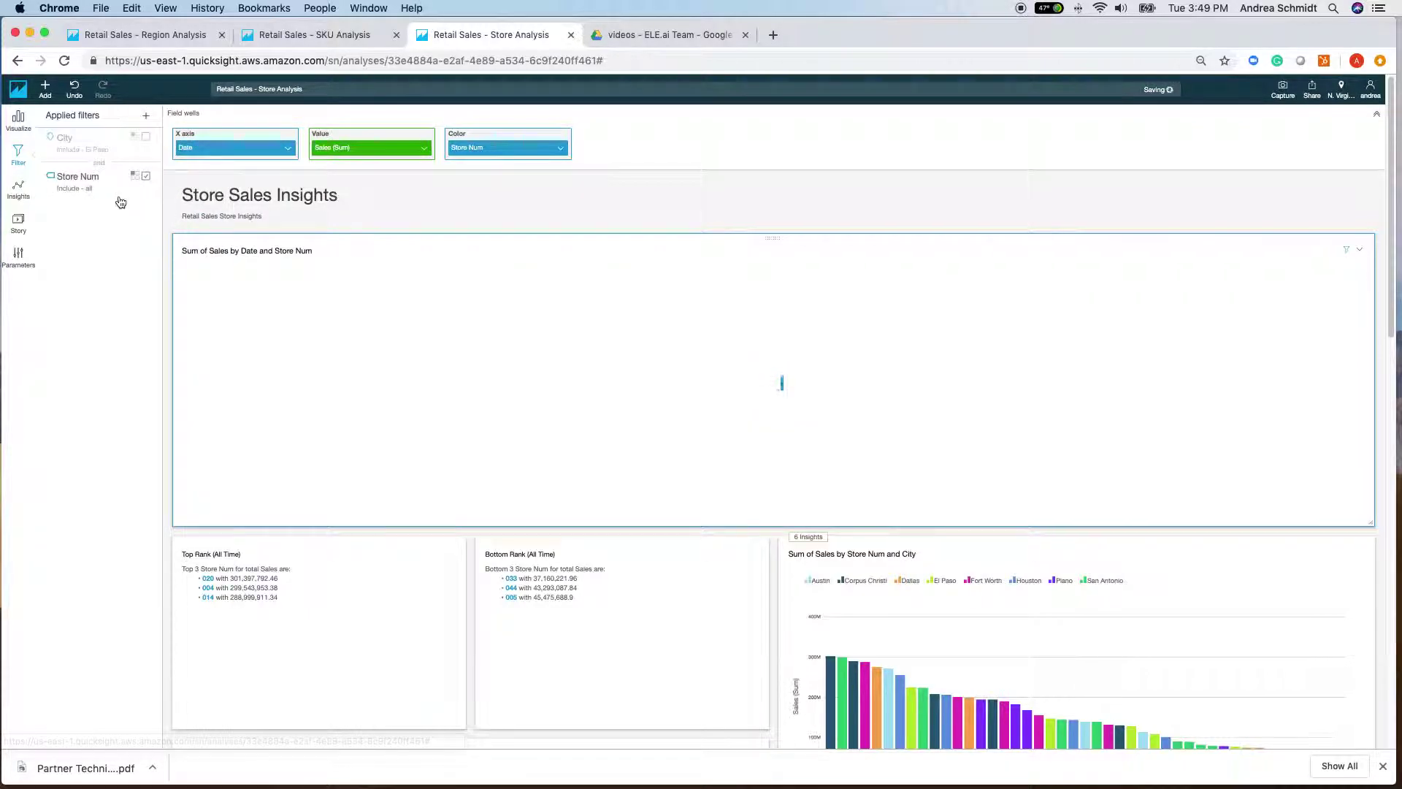
click(84, 178)
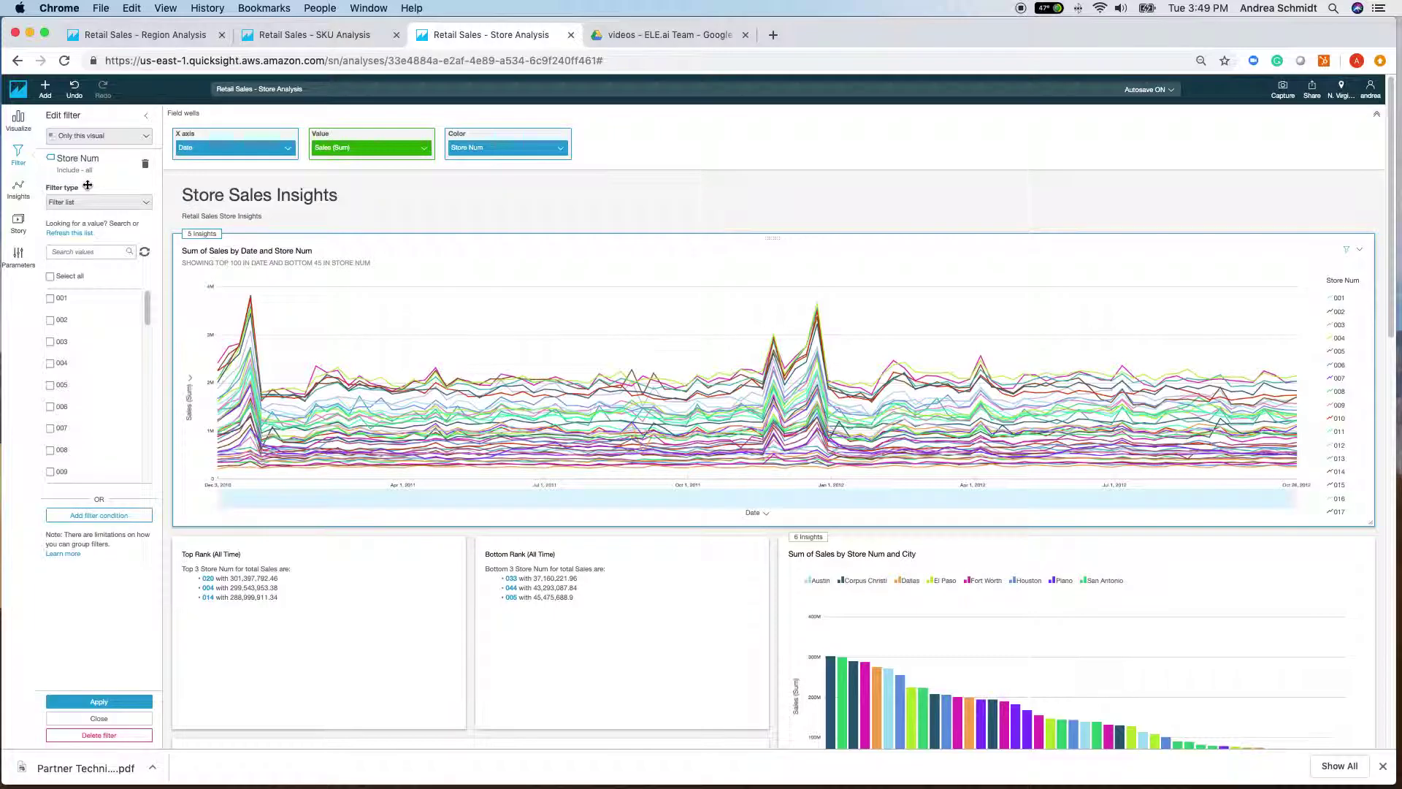
click(80, 252)
text(1)
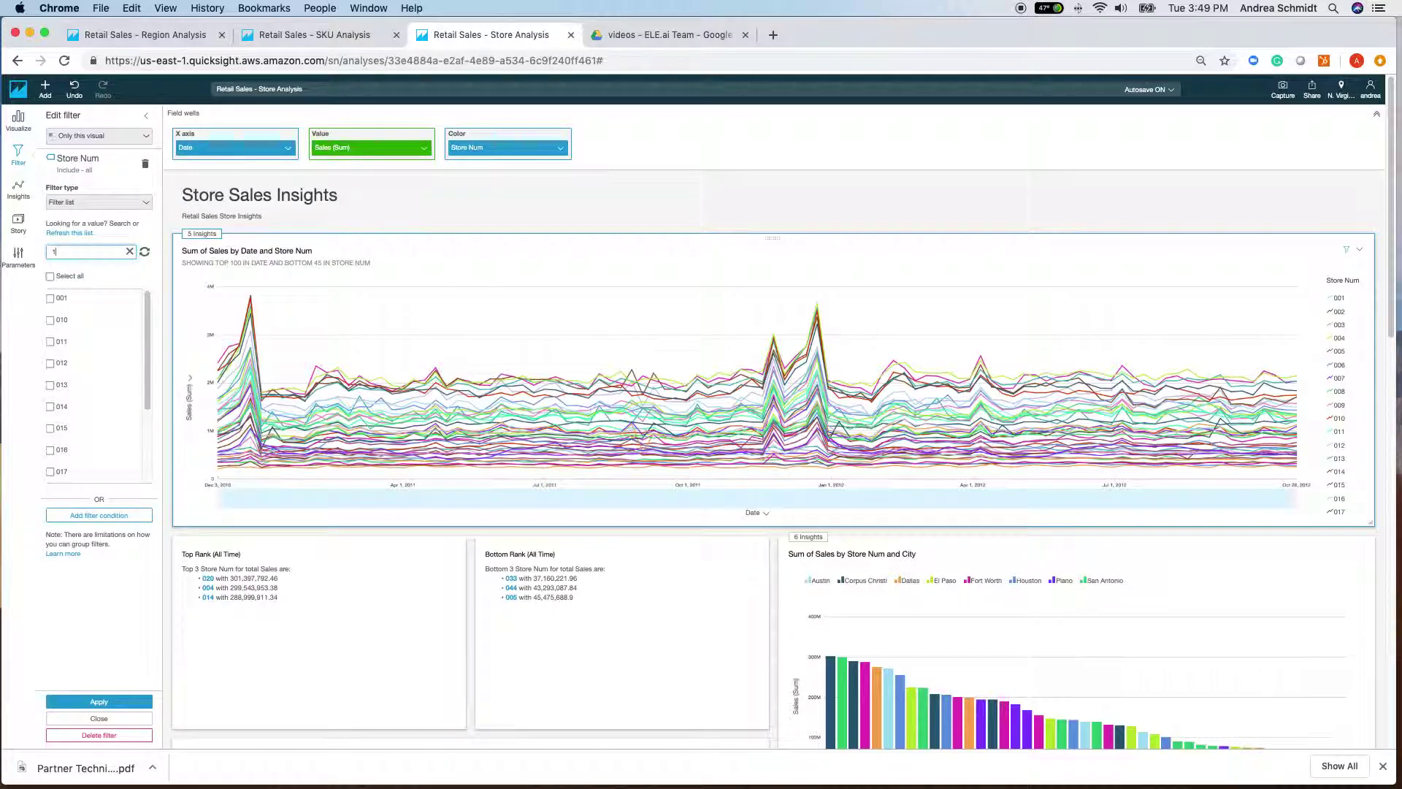
text(4)
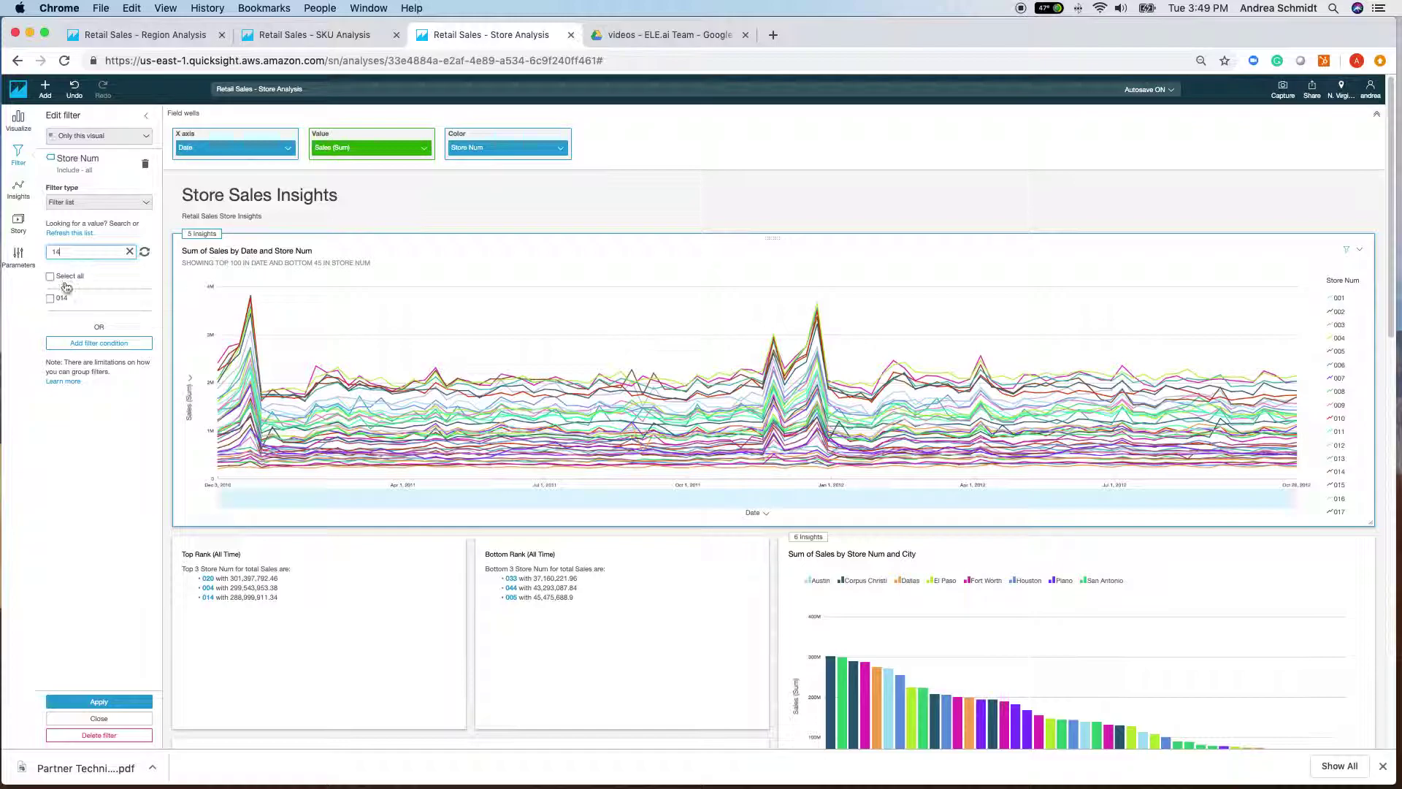
click(50, 298)
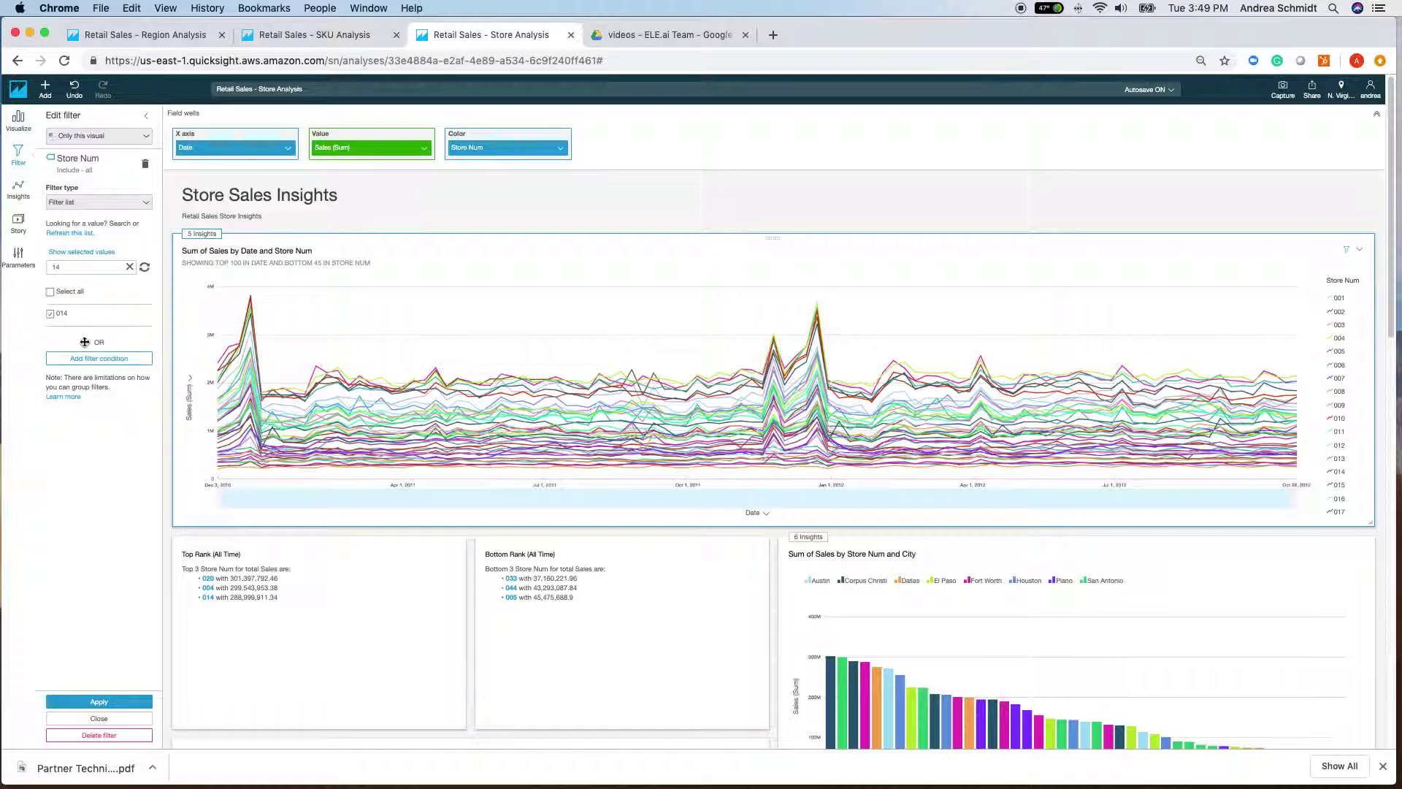
click(99, 701)
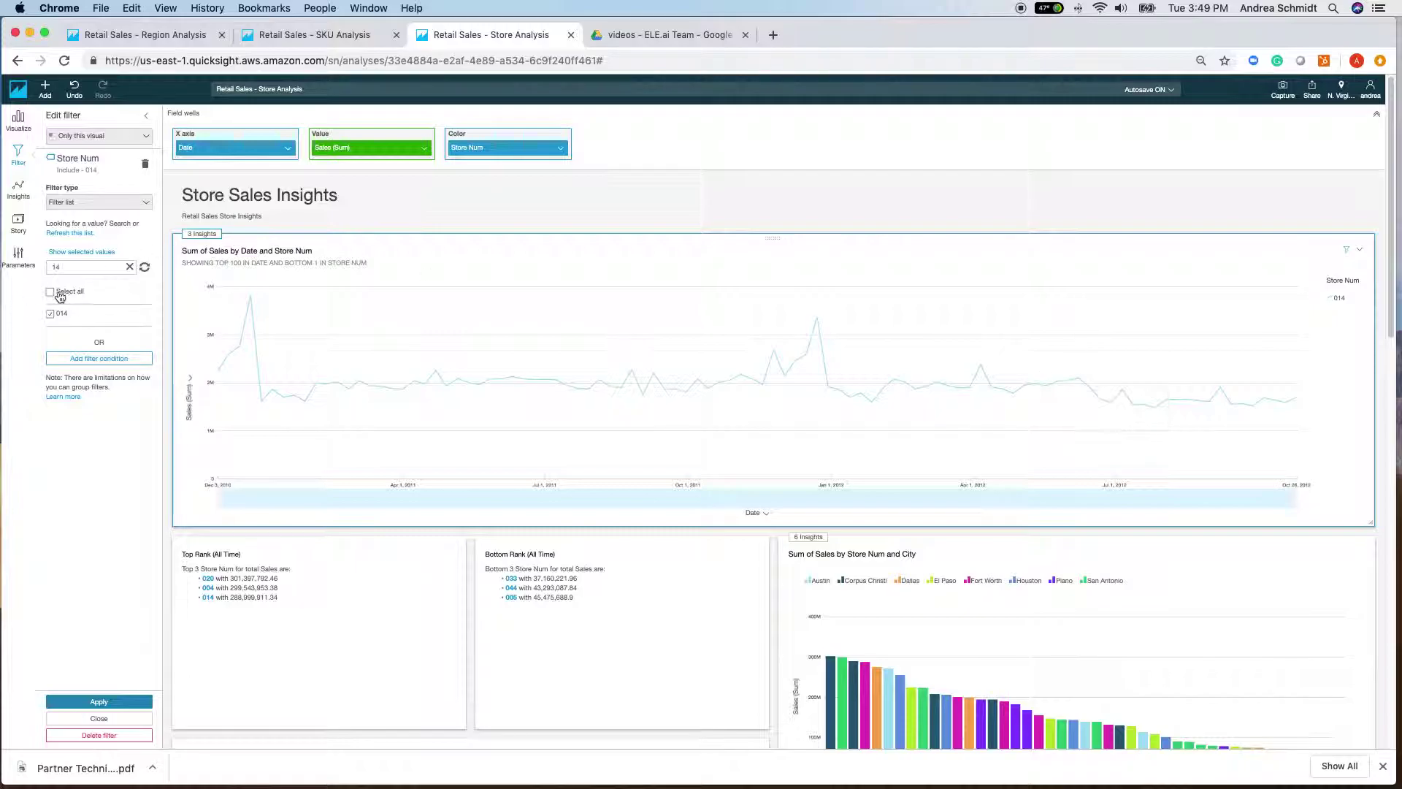
Delete the Store Num filter from the sales trend visual
click(94, 736)
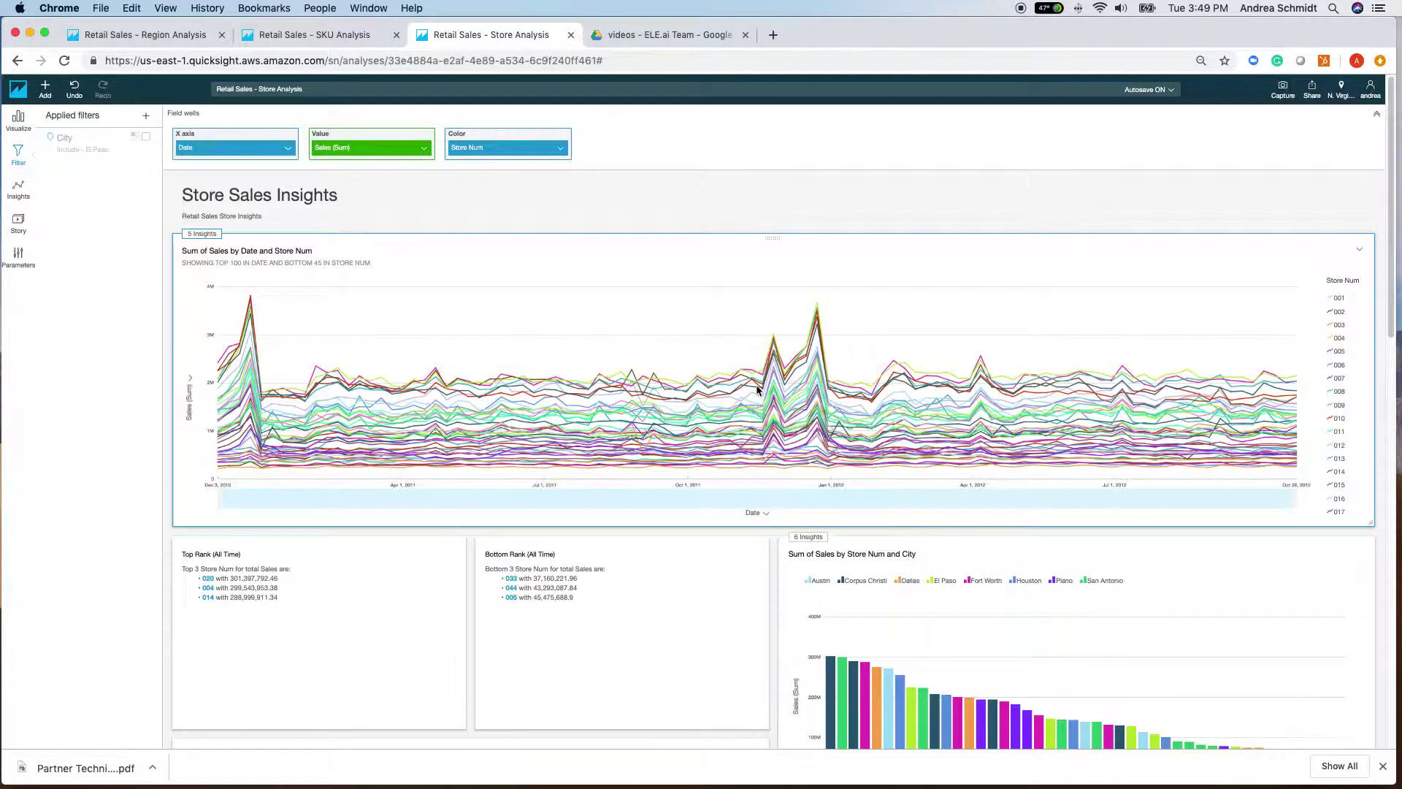
Compare the highest- and lowest-selling stores in the bar charts of sales by store and city and by store and type
scroll(757, 387, down, 5)
scroll(757, 386, down, 1)
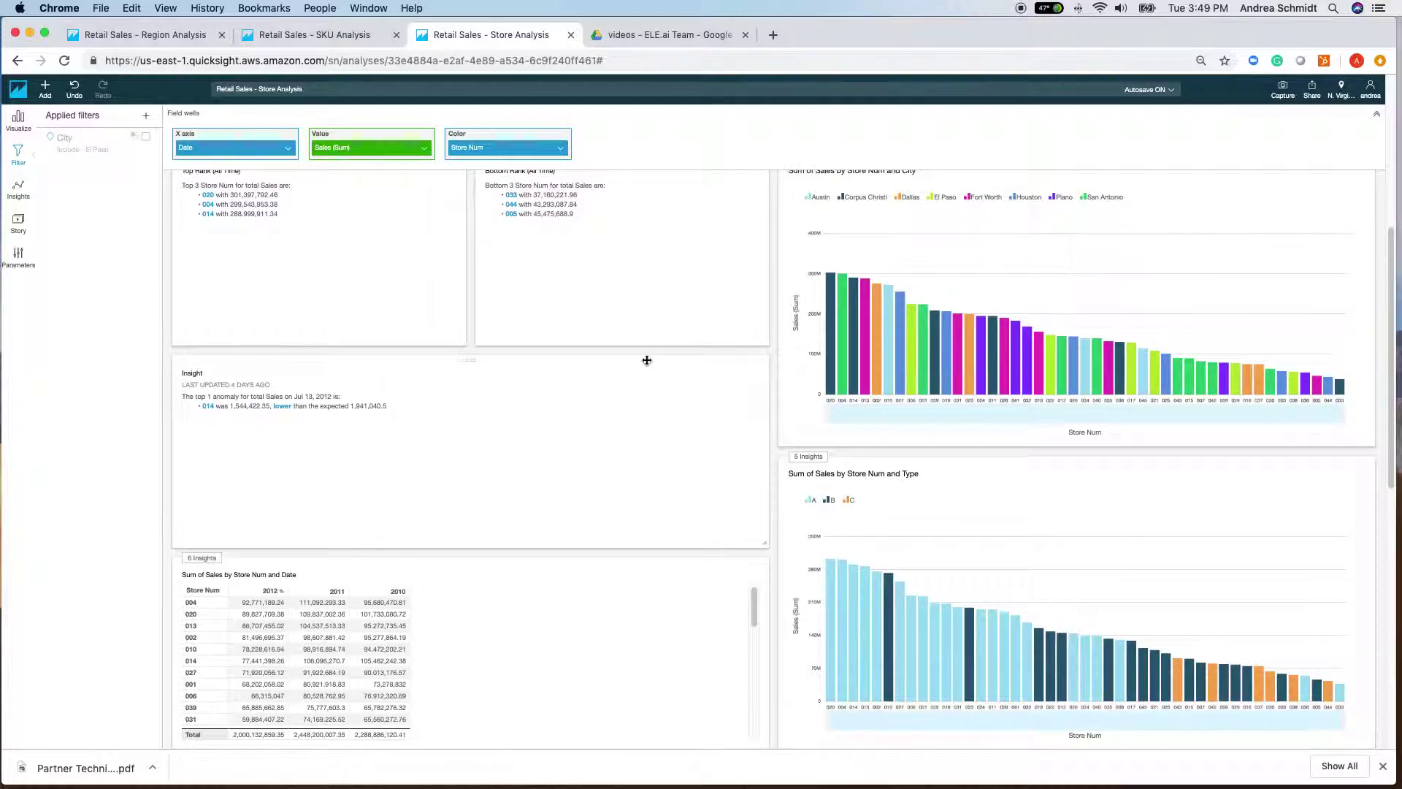
scroll(649, 367, up, 1)
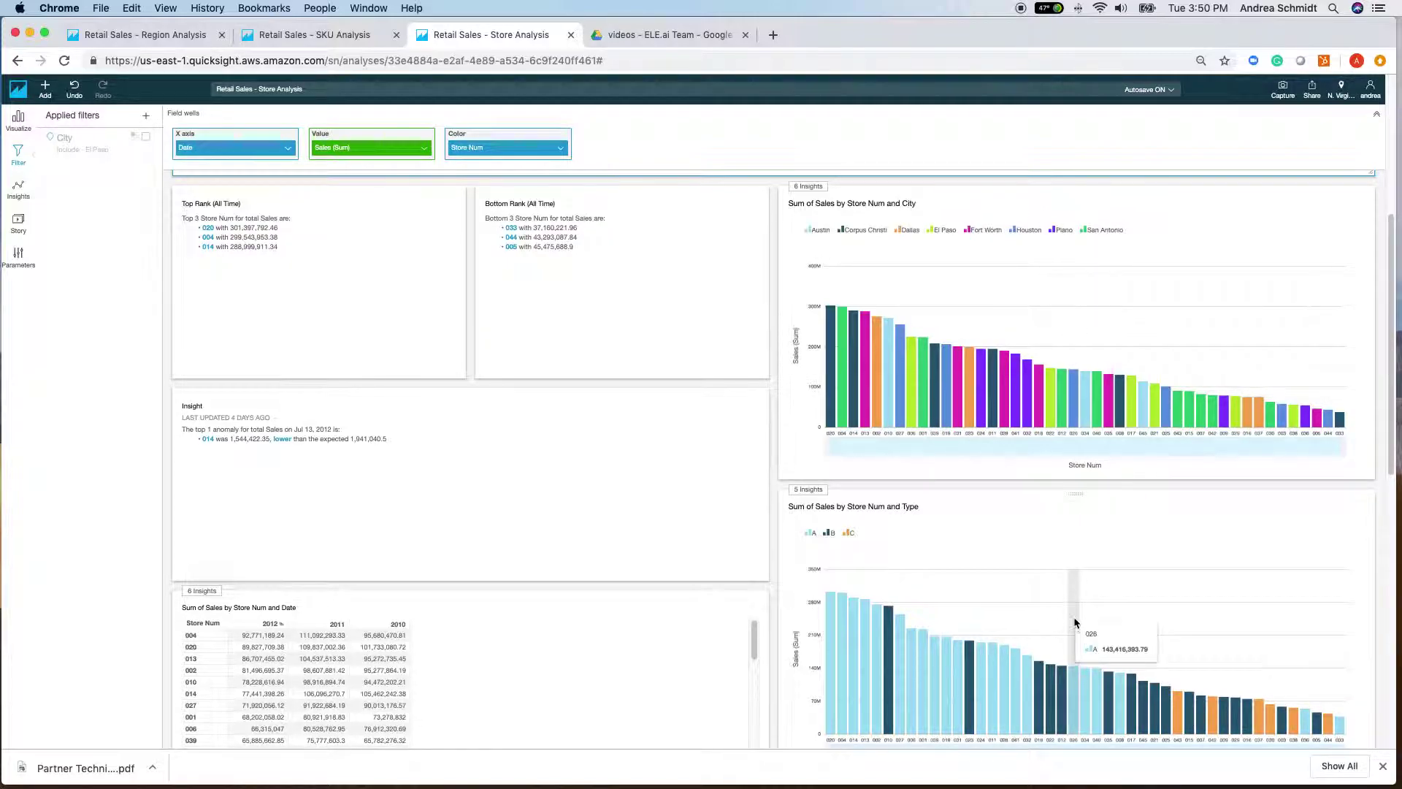
scroll(1075, 622, down, 1)
scroll(1074, 622, down, 2)
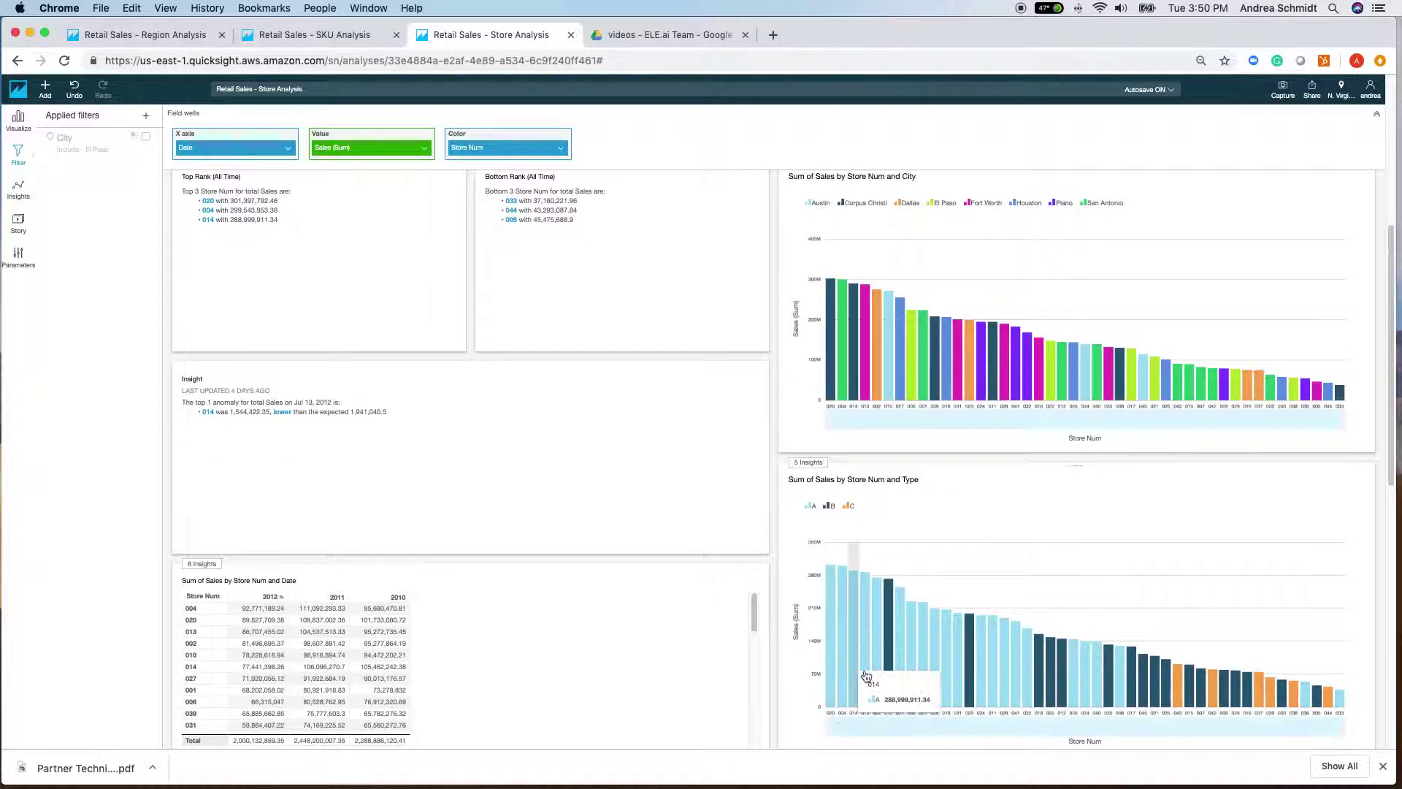
mouse_move(999, 381)
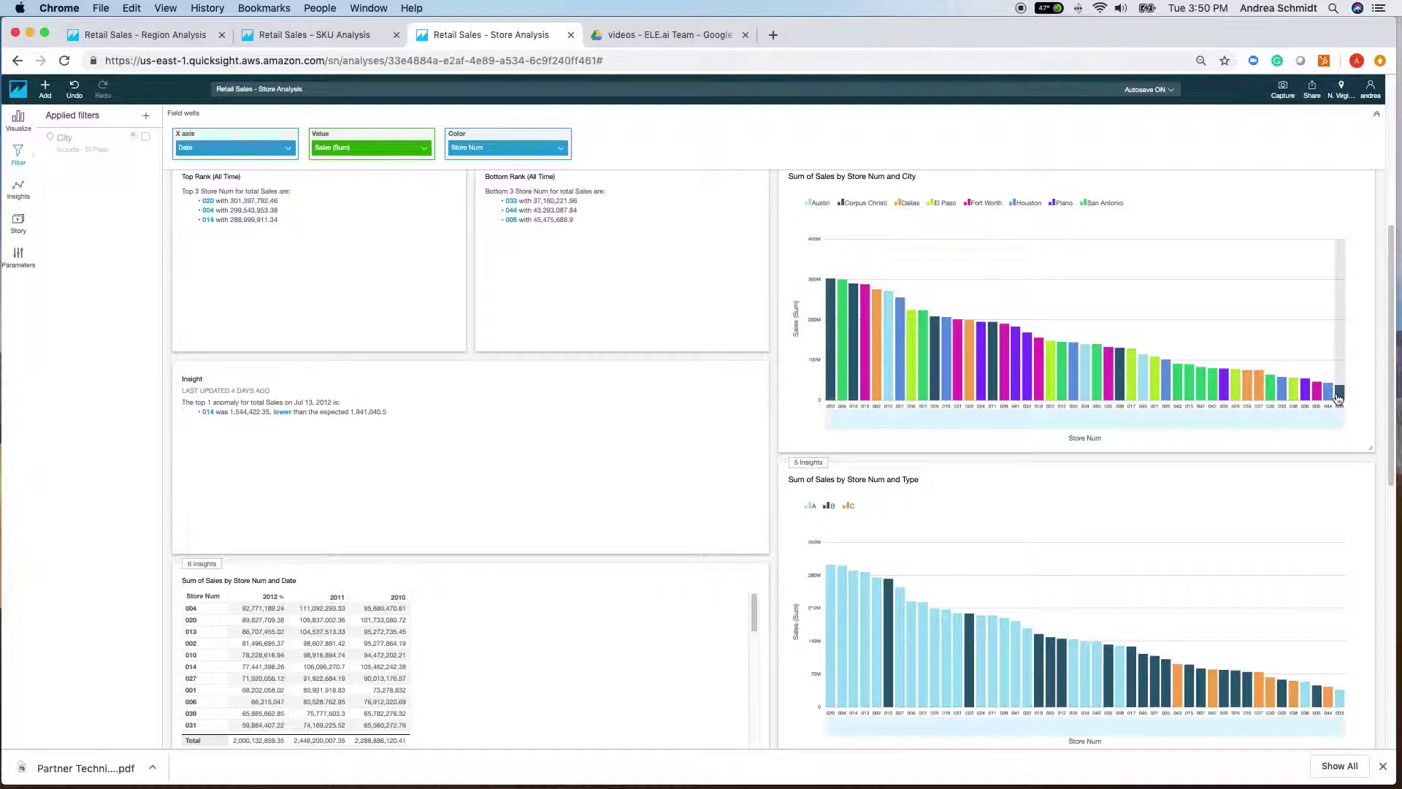
mouse_move(1338, 398)
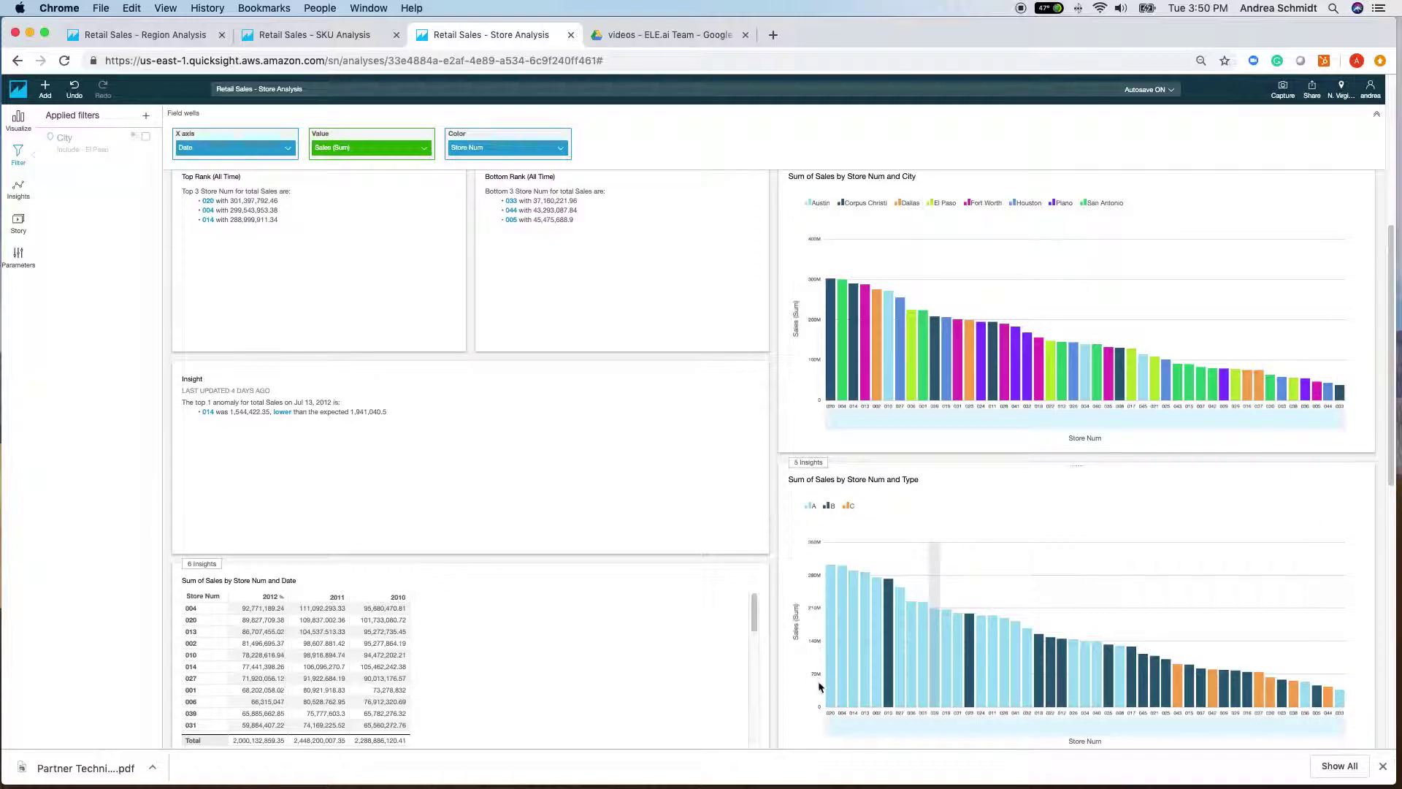
mouse_move(835, 691)
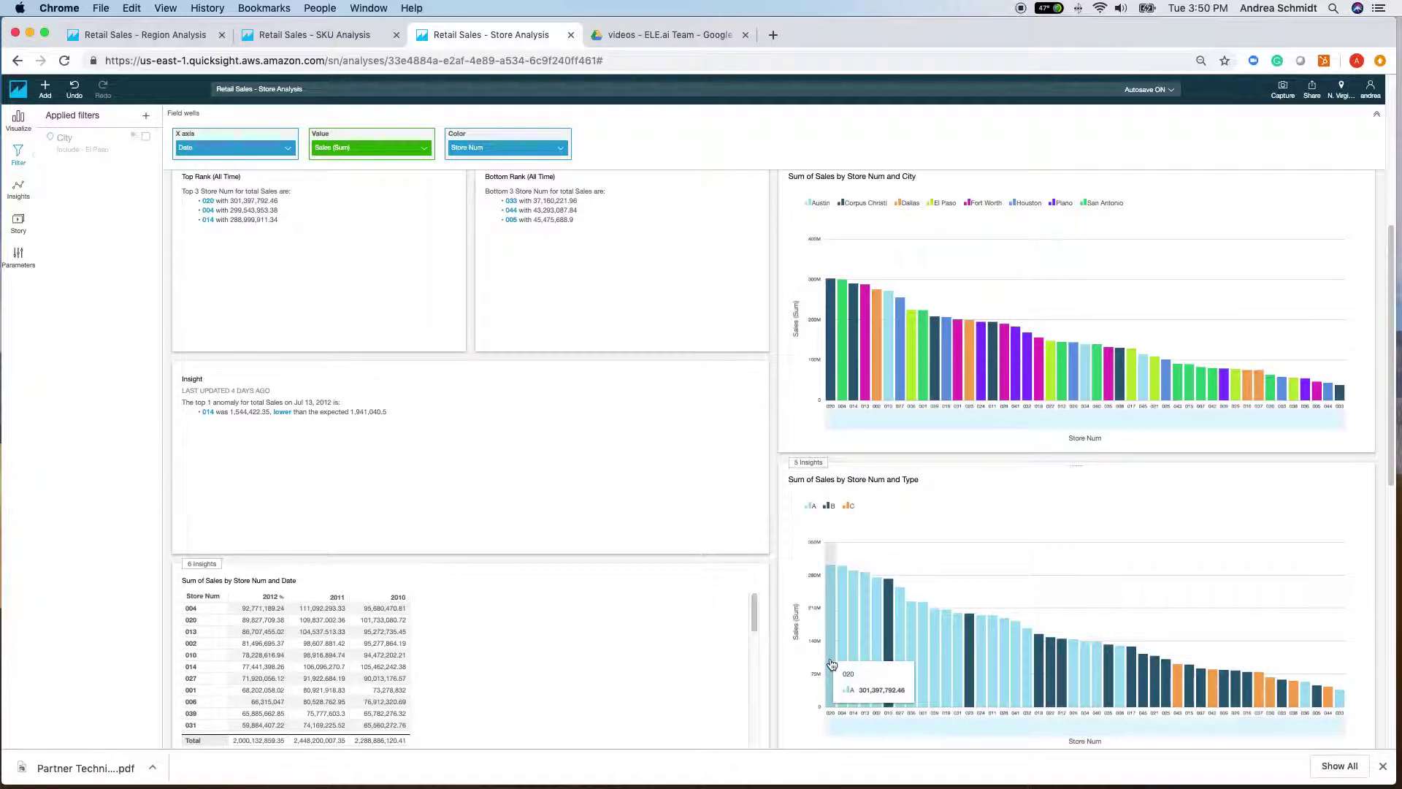
mouse_move(839, 666)
mouse_move(1345, 707)
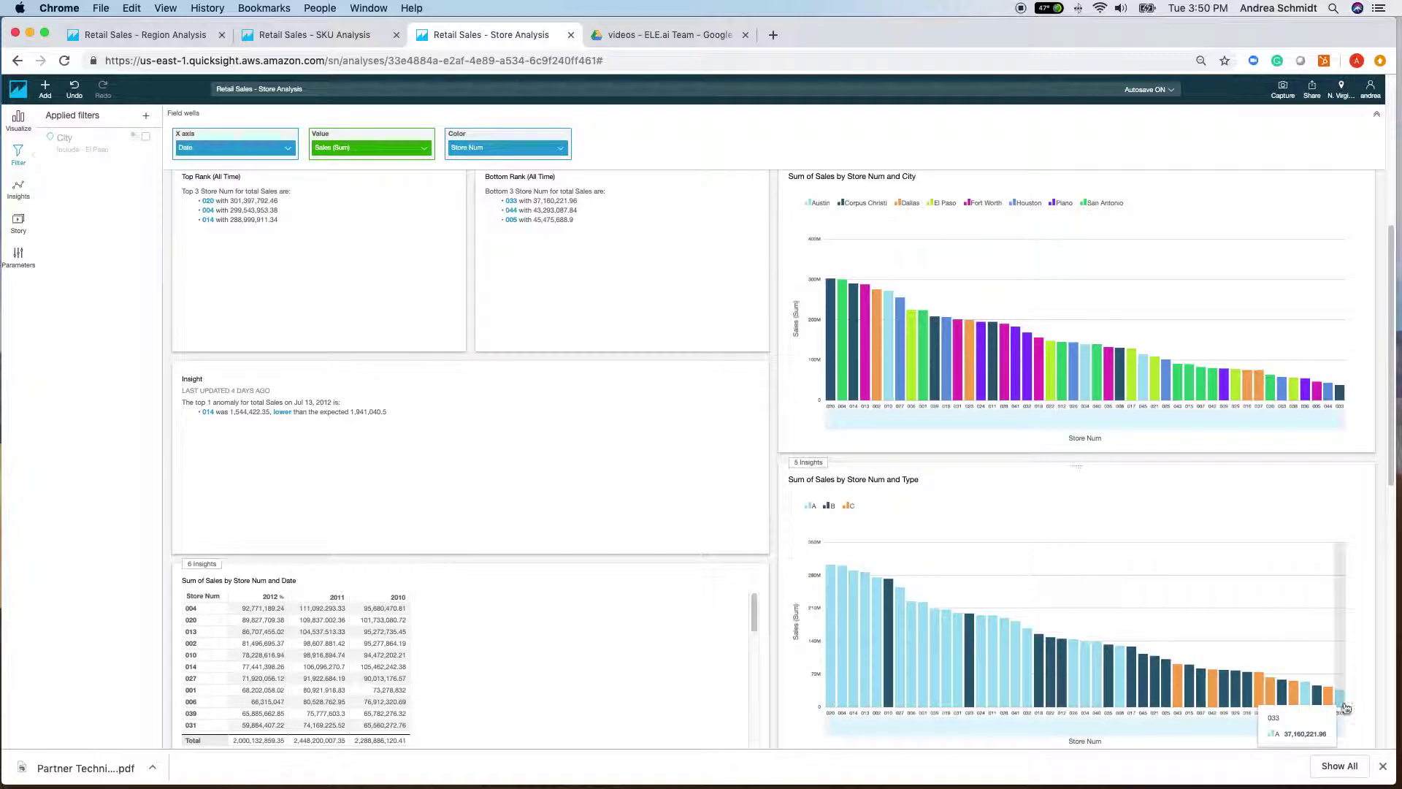
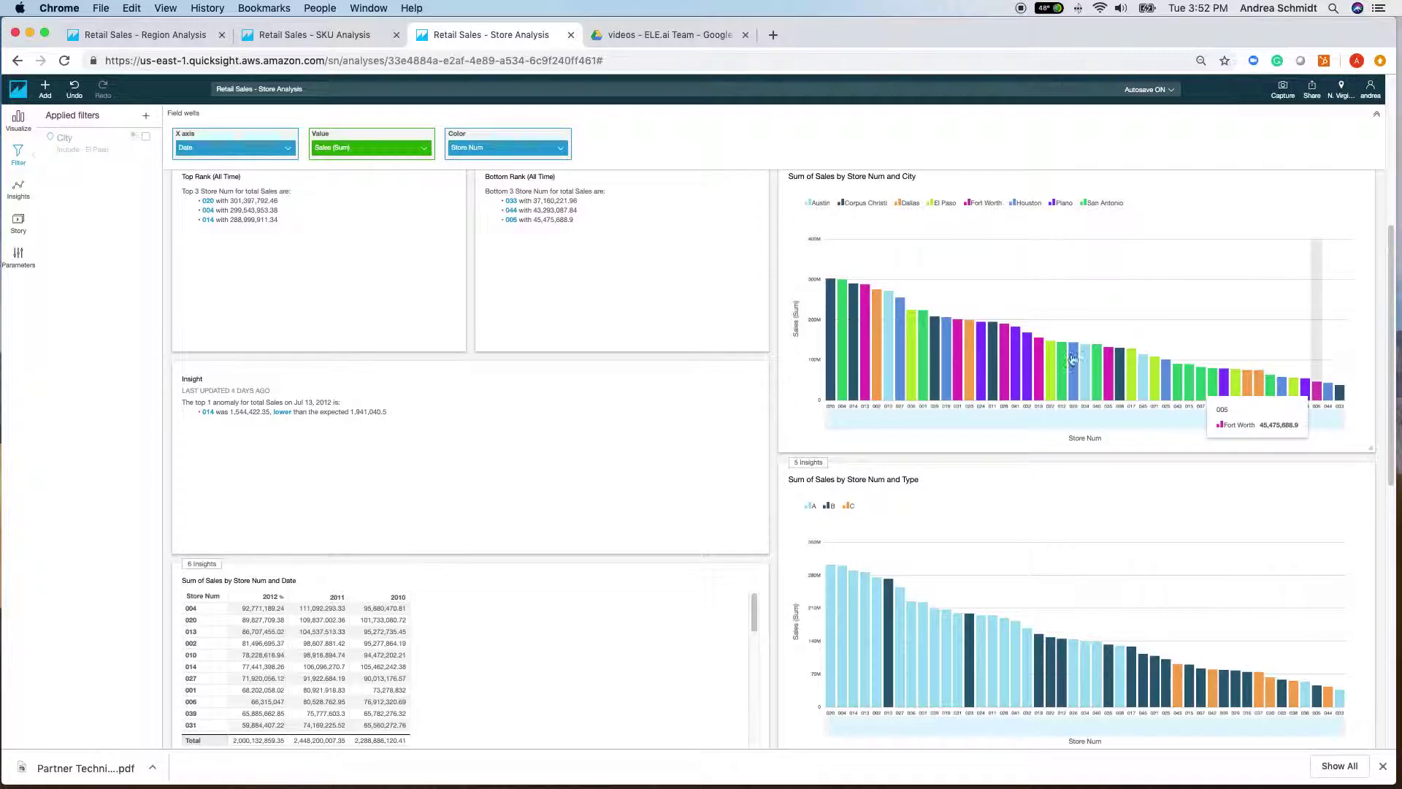
Review the sales-by-store-and-date table and the year-to-date movers, and recheck the store bars by city and type
scroll(1008, 507, down, 2)
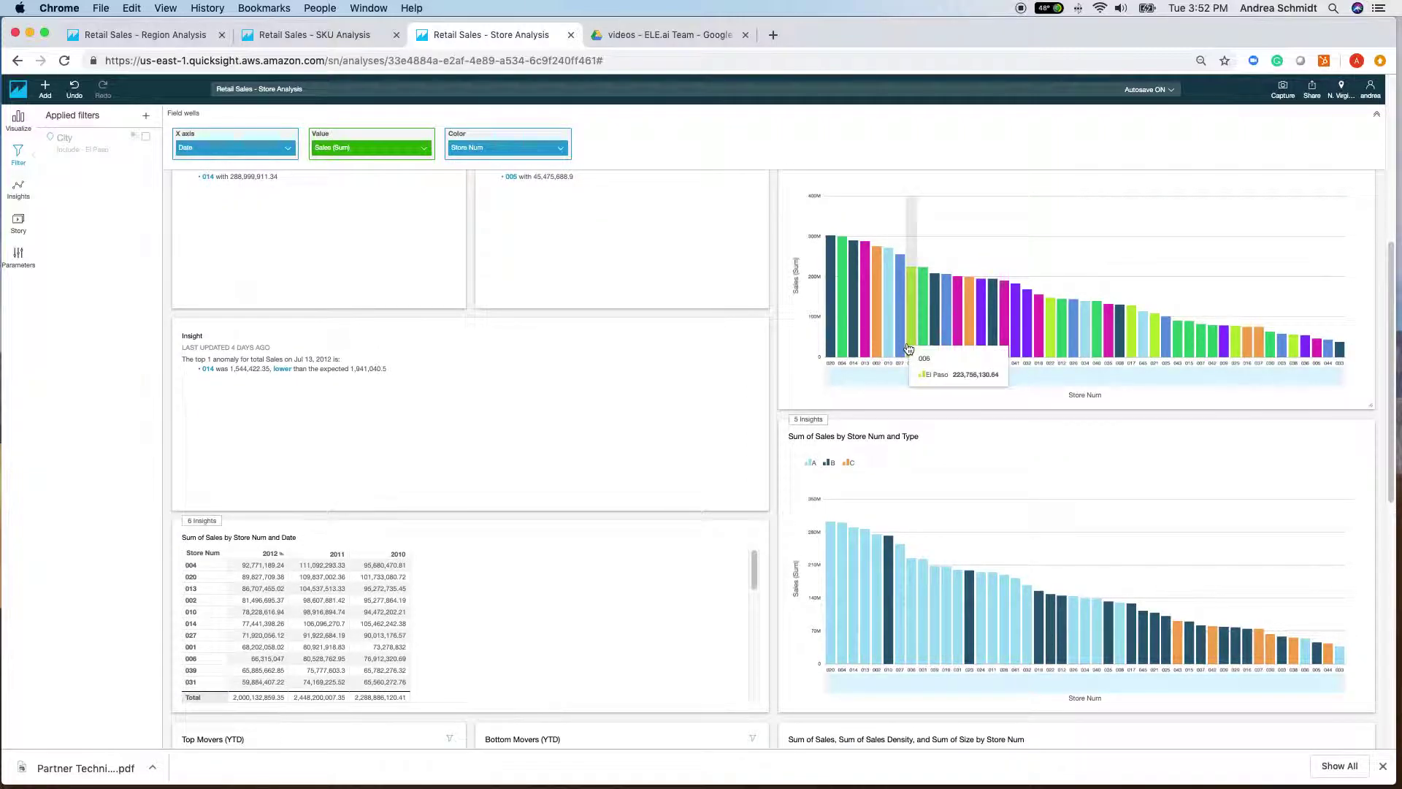
scroll(946, 445, down, 6)
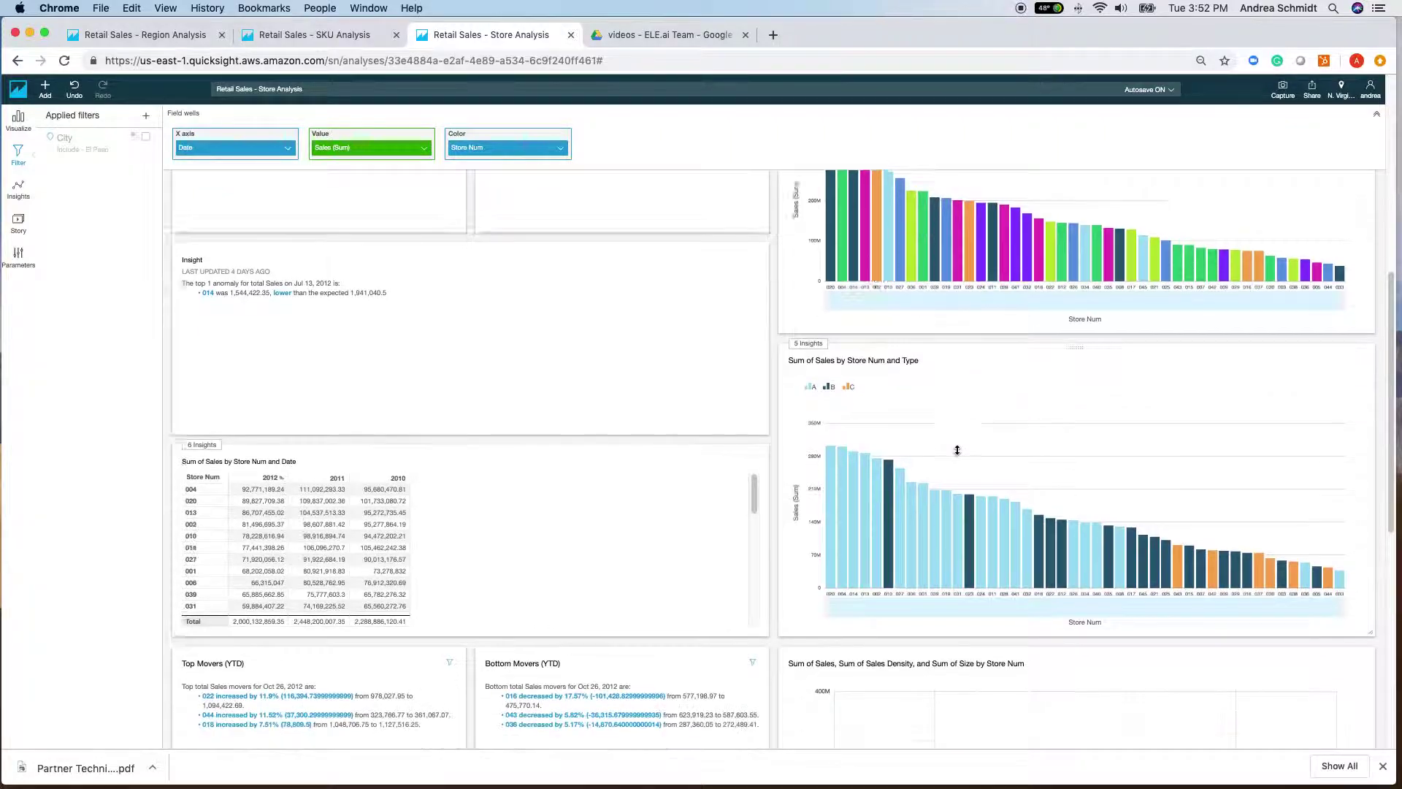
scroll(636, 335, down, 1)
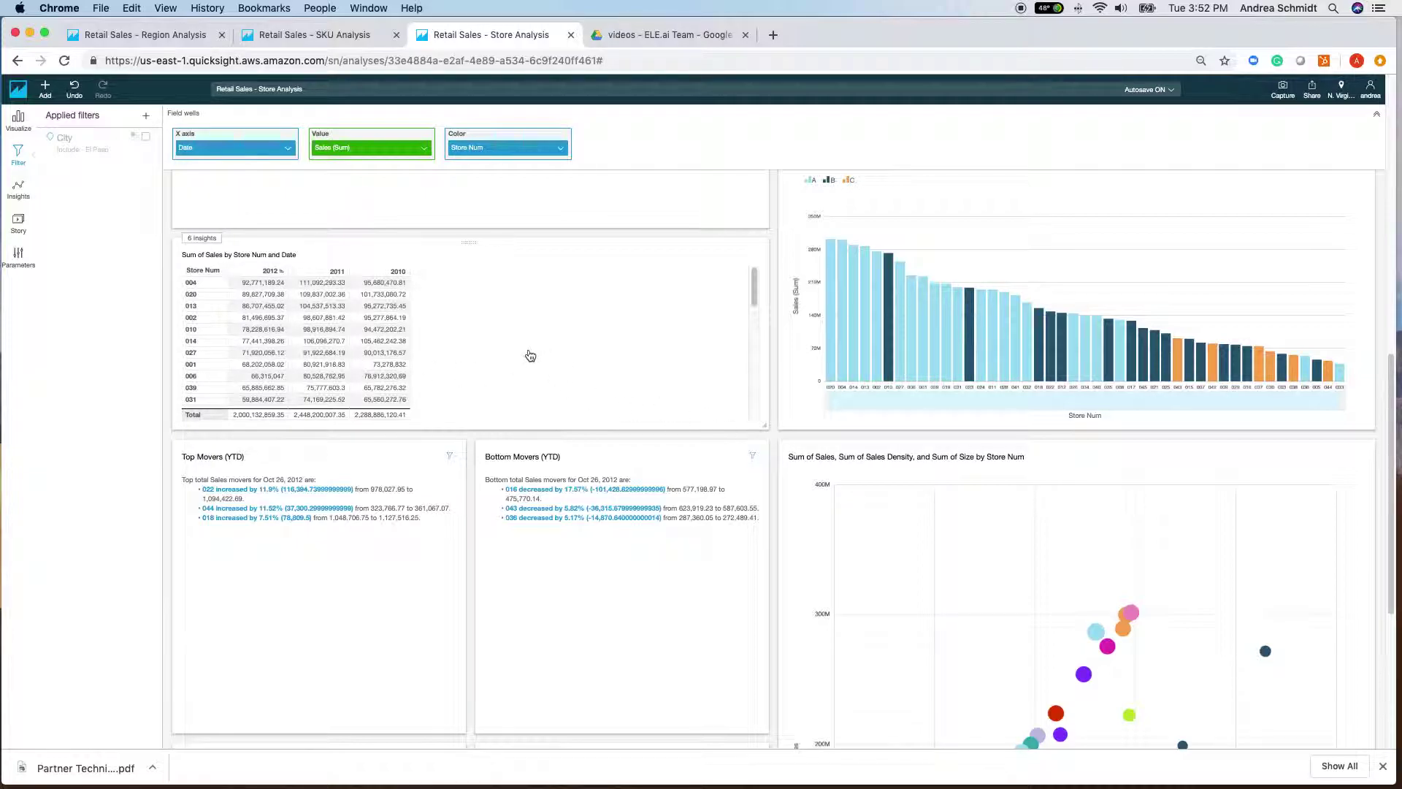
scroll(530, 355, up, 5)
scroll(852, 572, down, 1)
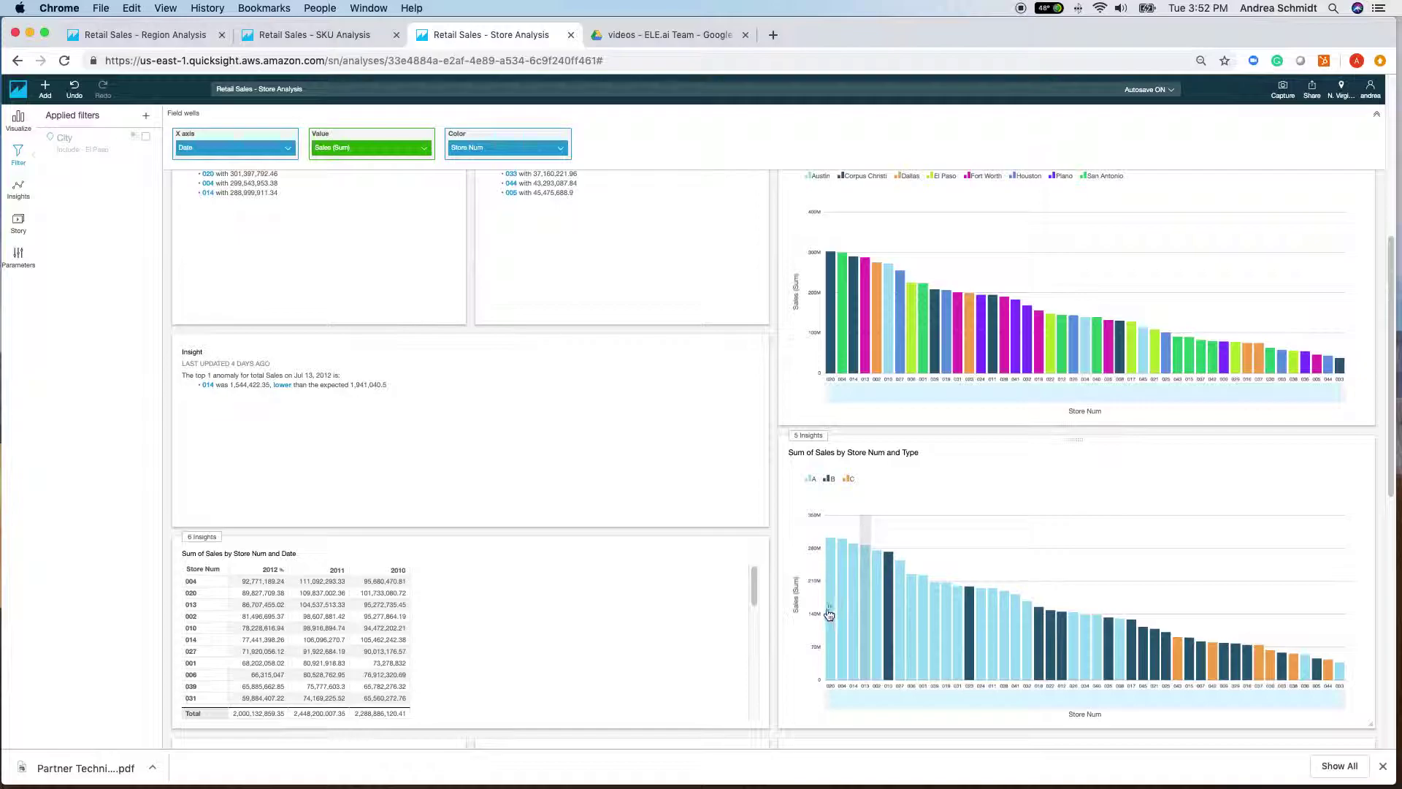
mouse_move(826, 619)
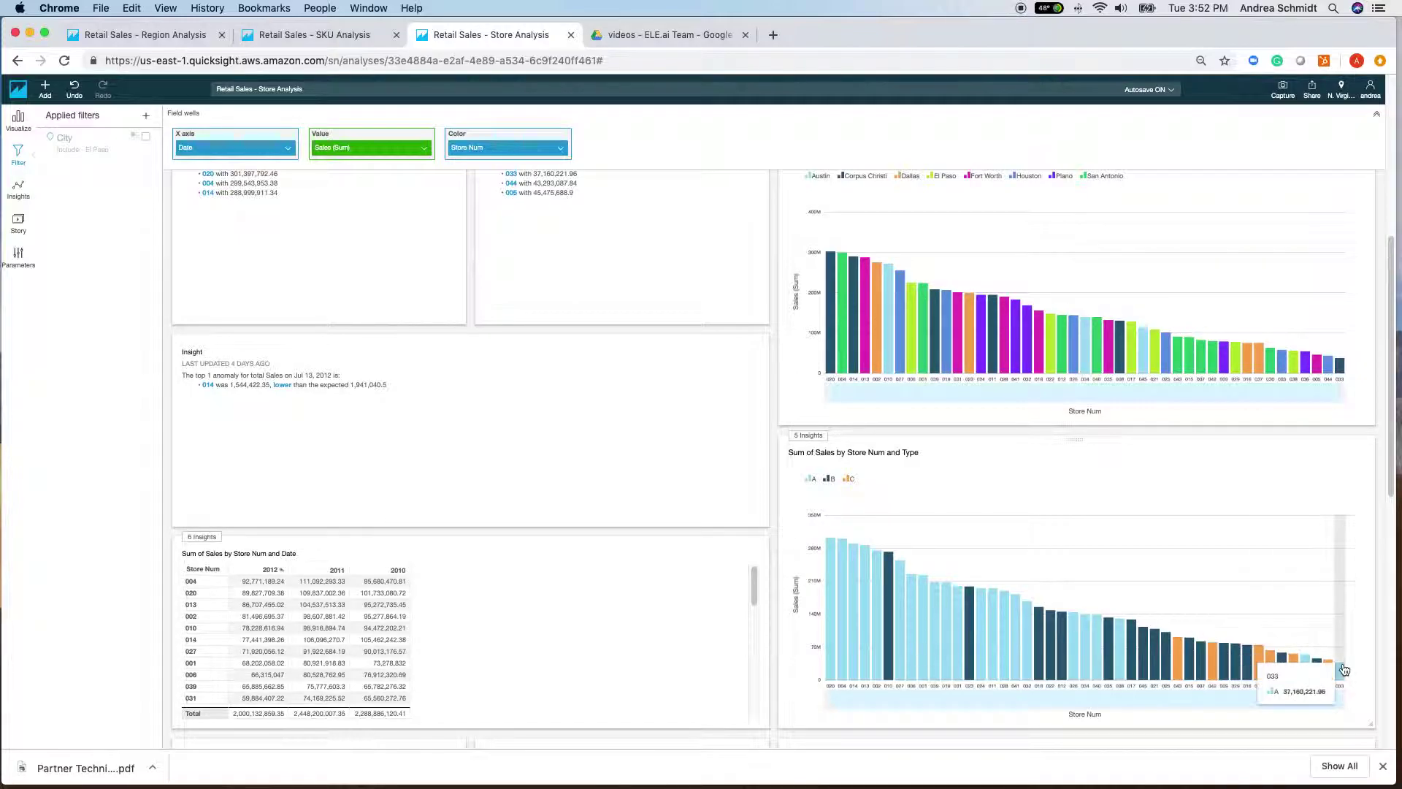
mouse_move(1342, 365)
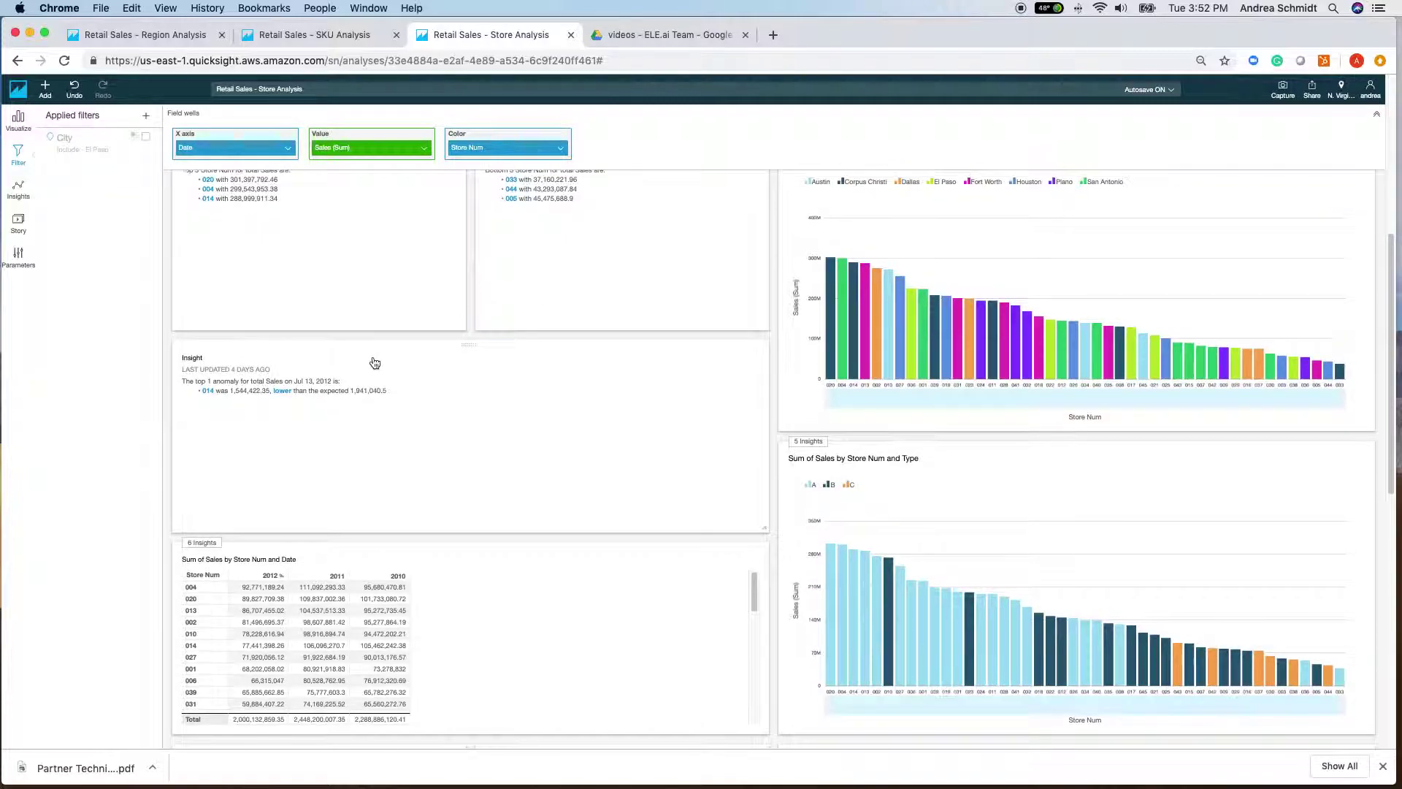
Check store 014 in the Top Rank and anomaly insights against its yearly sales in the Sum of Sales by Store Num and Date table
scroll(343, 359, up, 2)
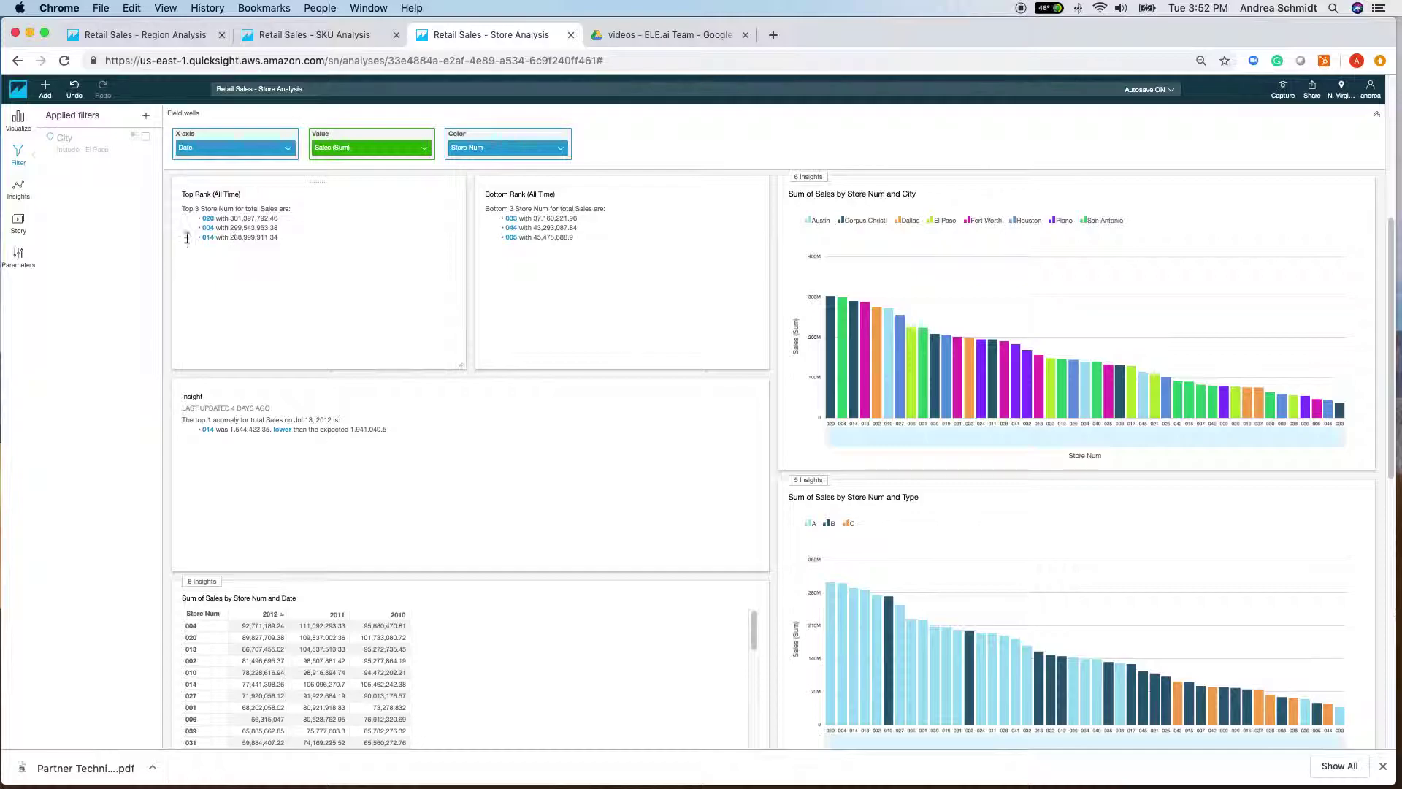
scroll(366, 523, down, 5)
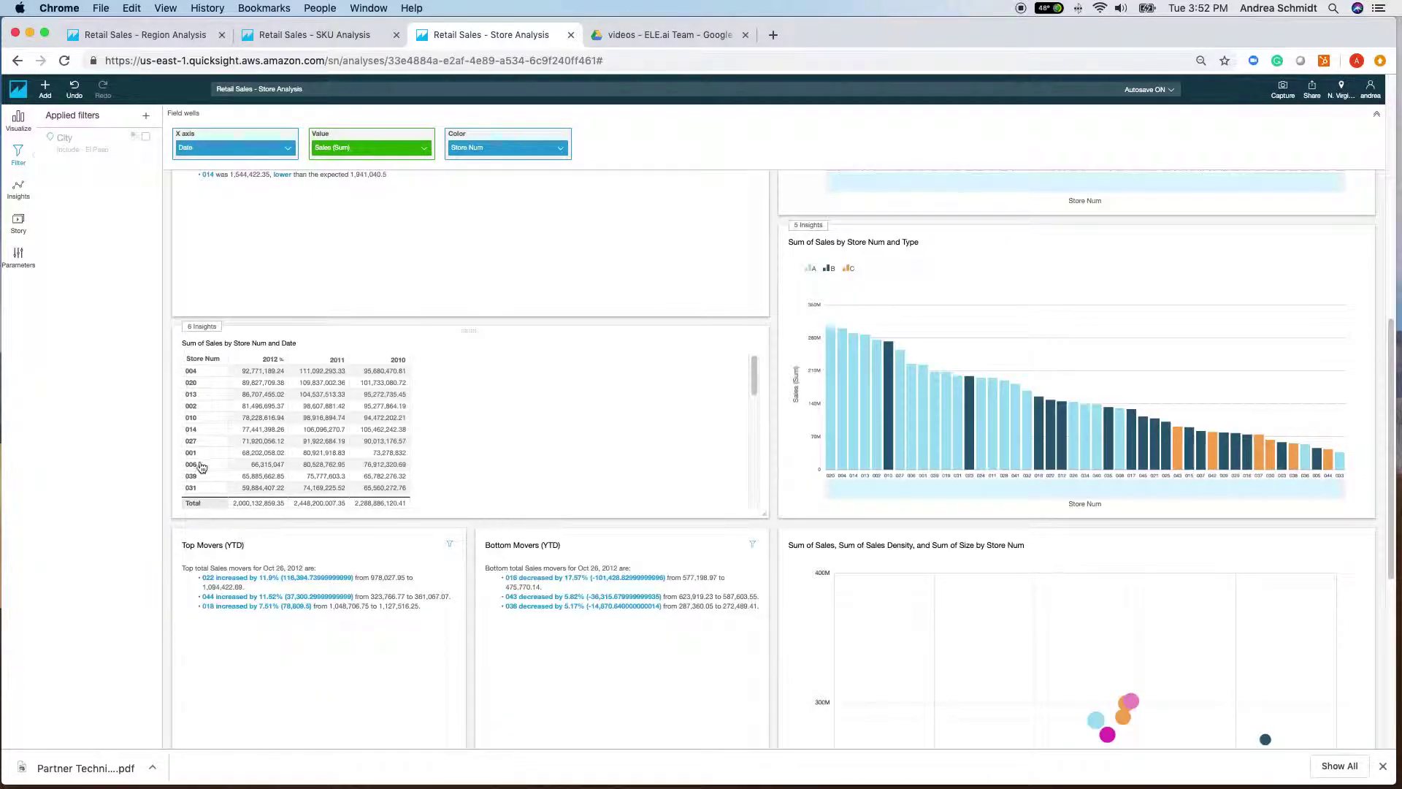
click(200, 431)
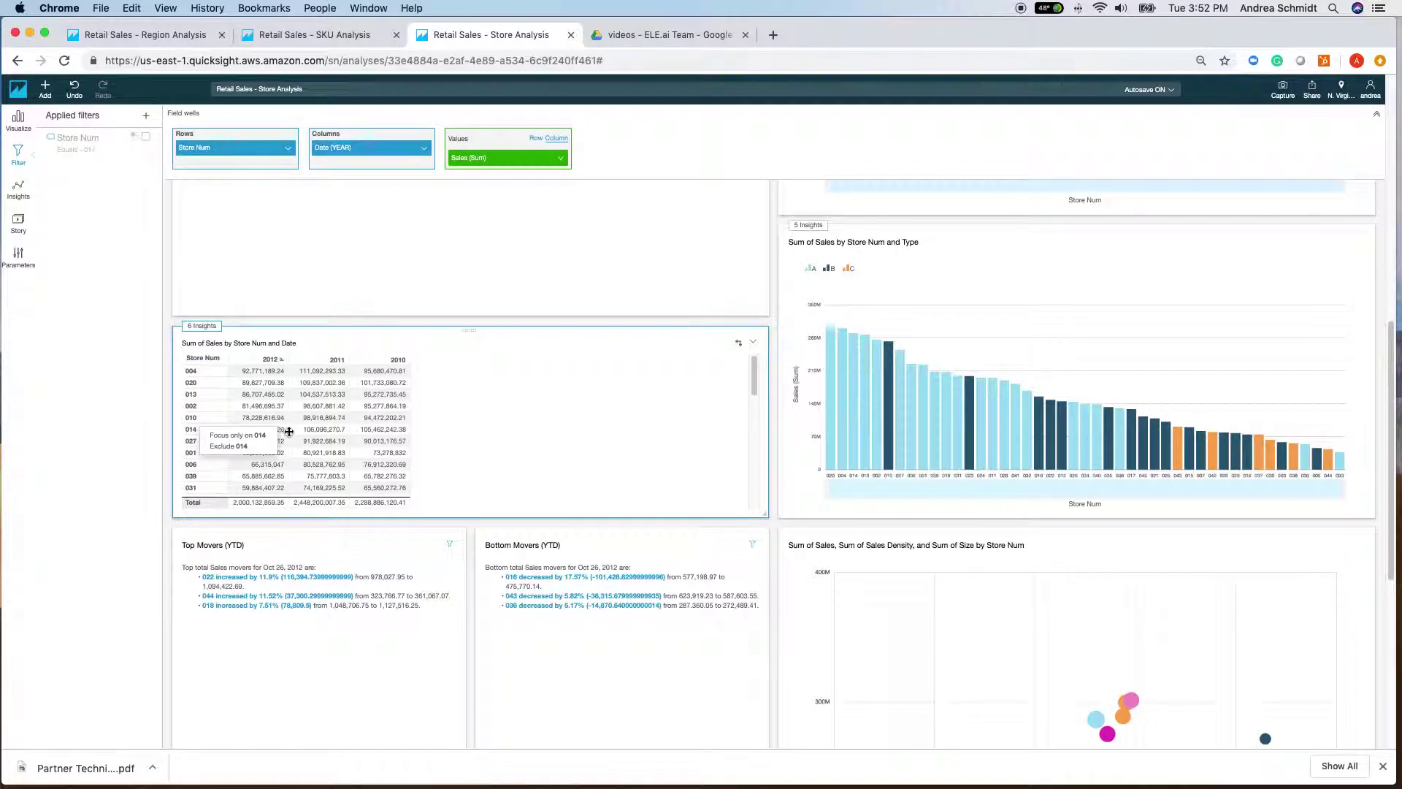
click(440, 423)
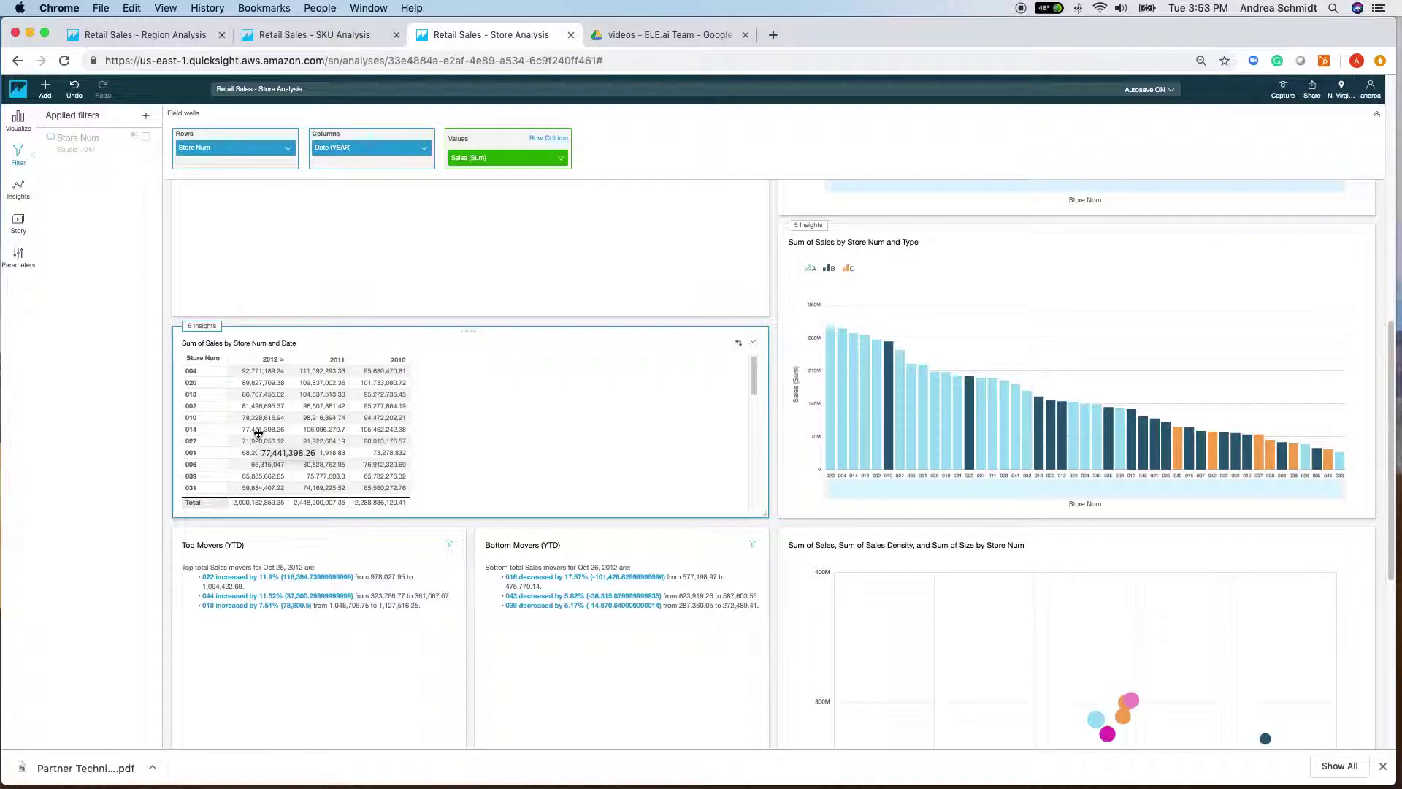
Review the year-to-date and previous-year mover insights and select the Top Movers (Previous Year) visual
scroll(763, 544, down, 4)
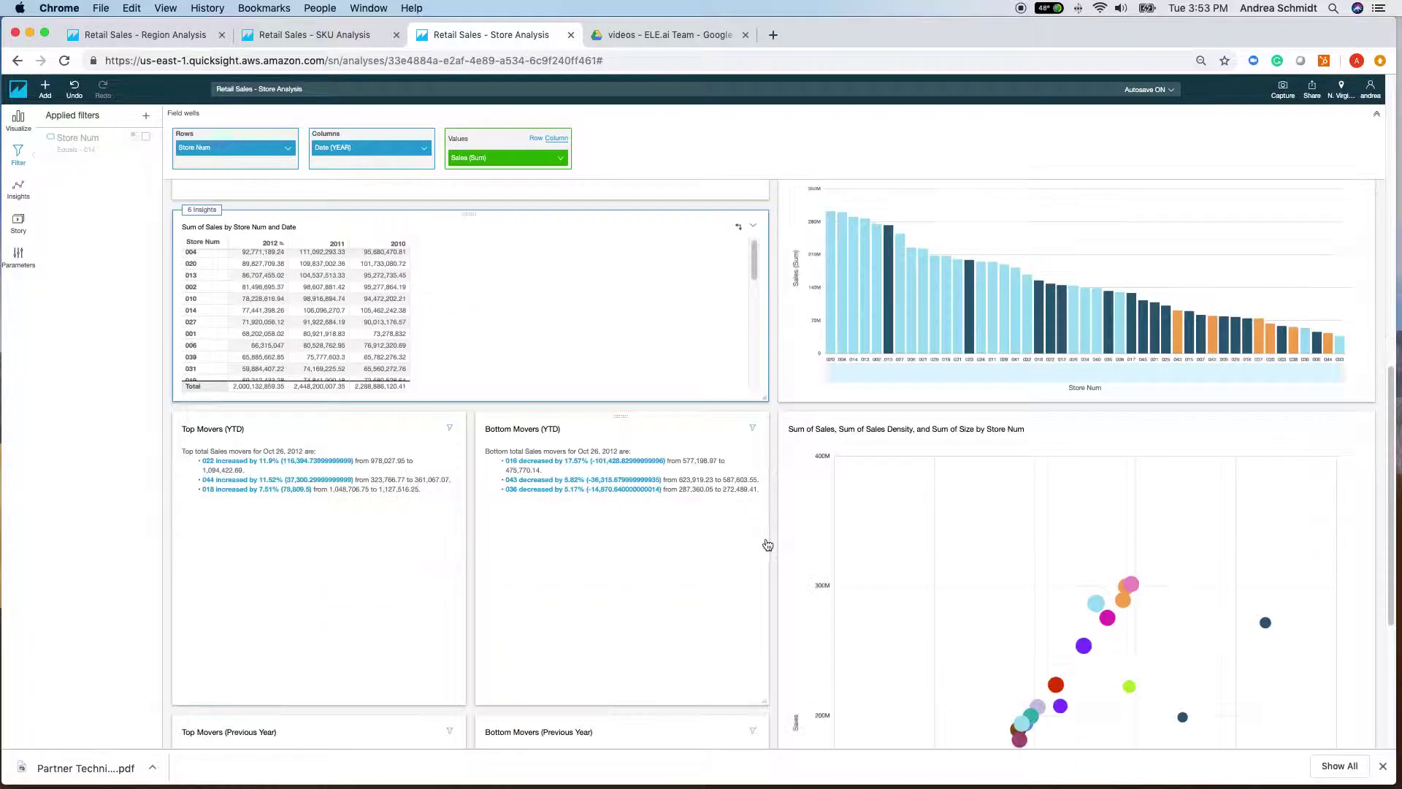
scroll(667, 507, down, 5)
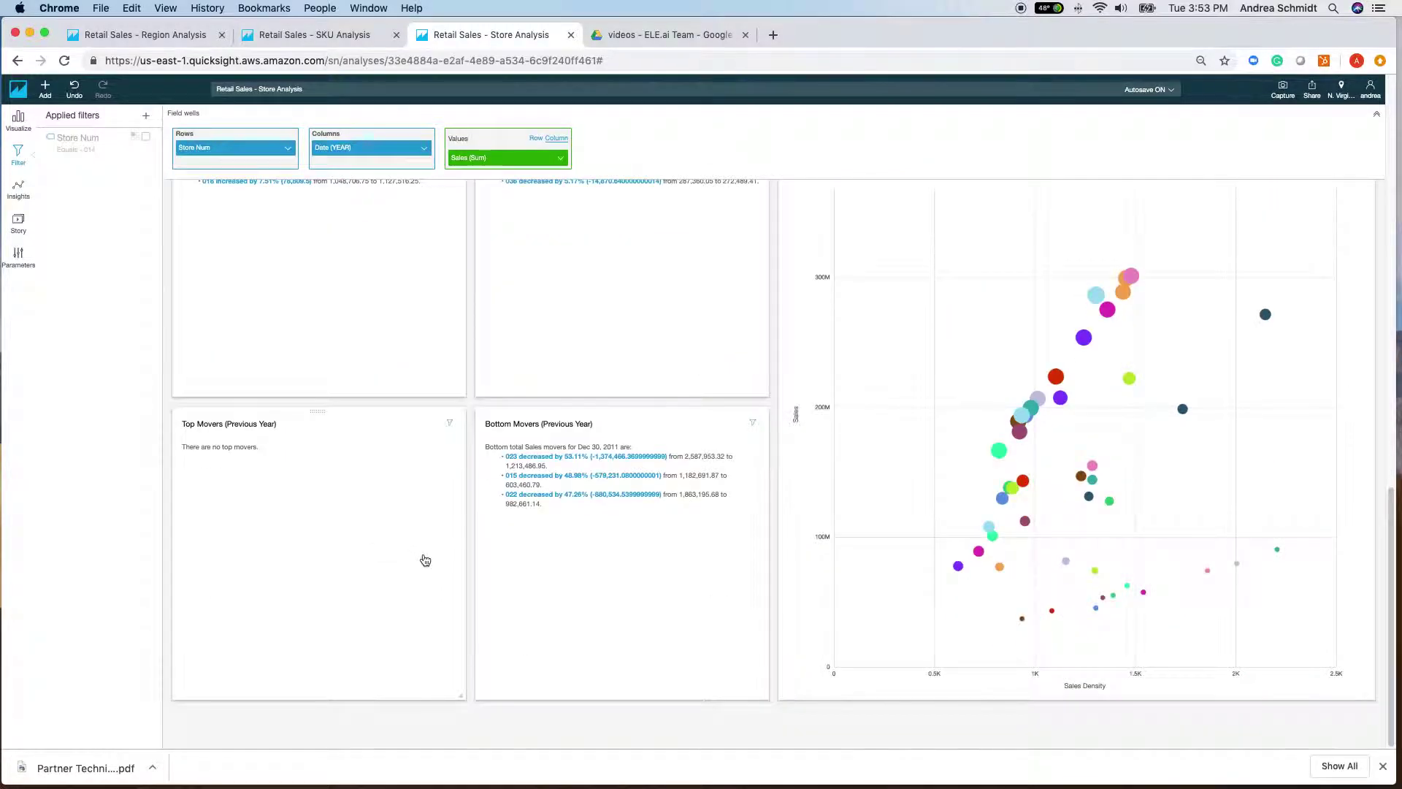
scroll(429, 555, up, 2)
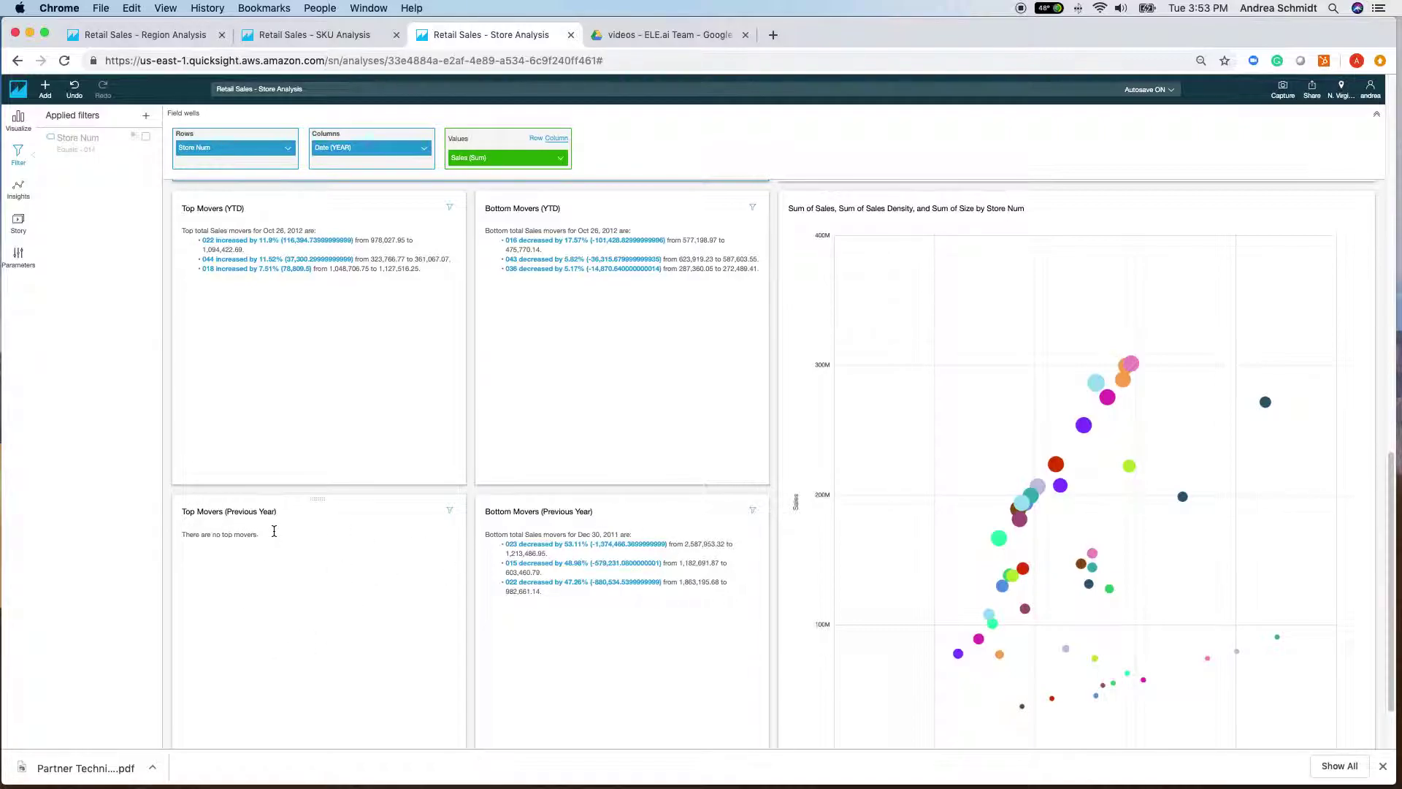
click(385, 529)
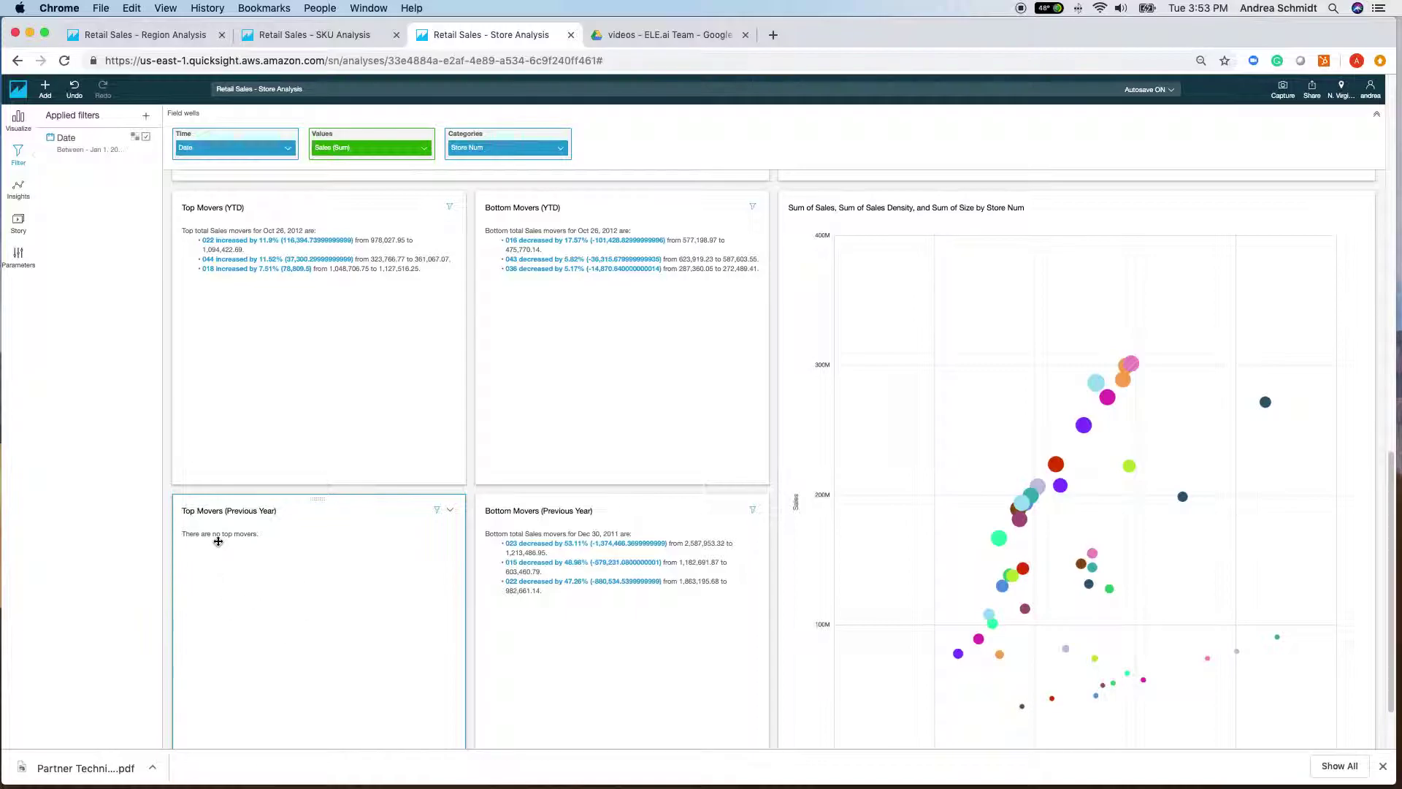
Review the city rankings, movers and anomaly insights in the Region Analysis and return to the Store Analysis
click(179, 37)
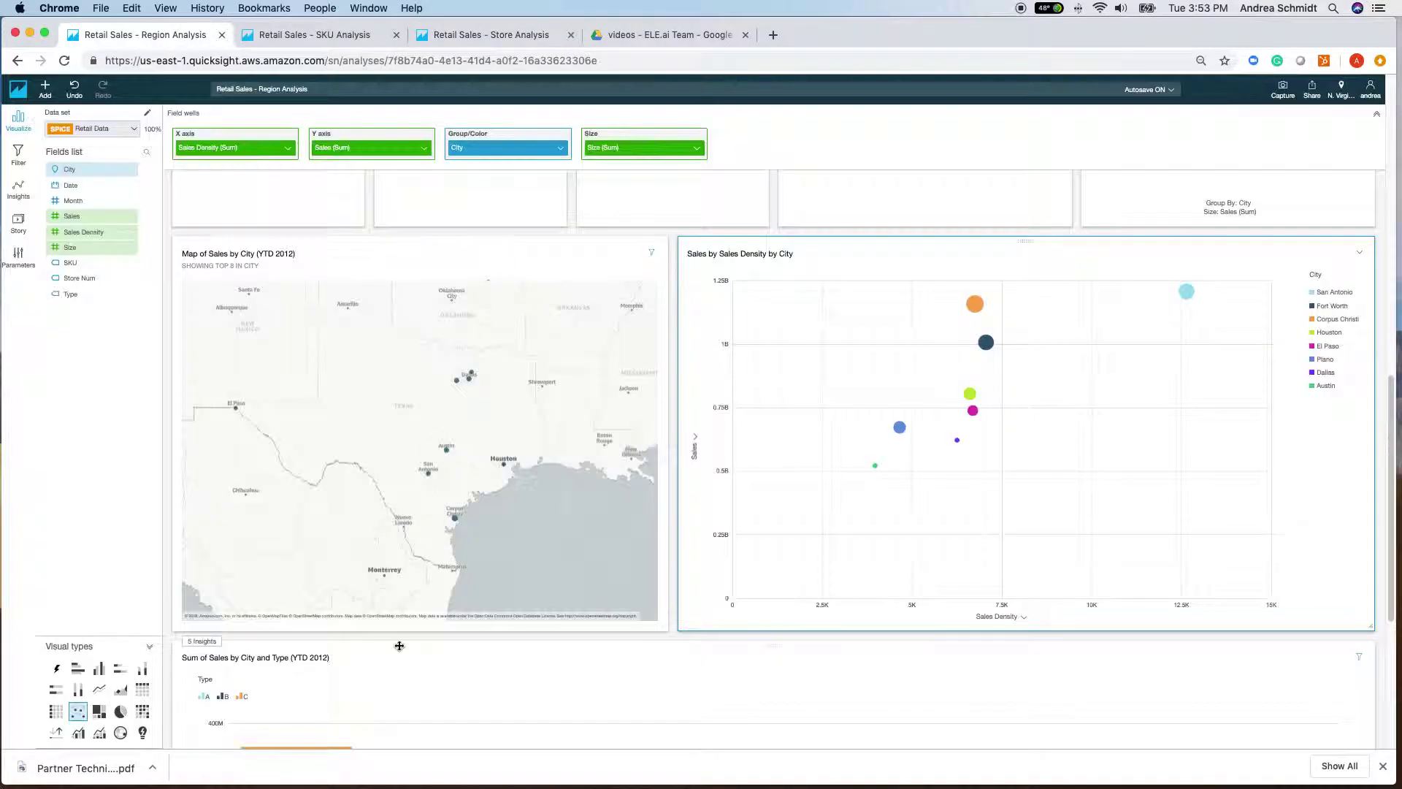
scroll(400, 648, down, 5)
scroll(398, 647, up, 10)
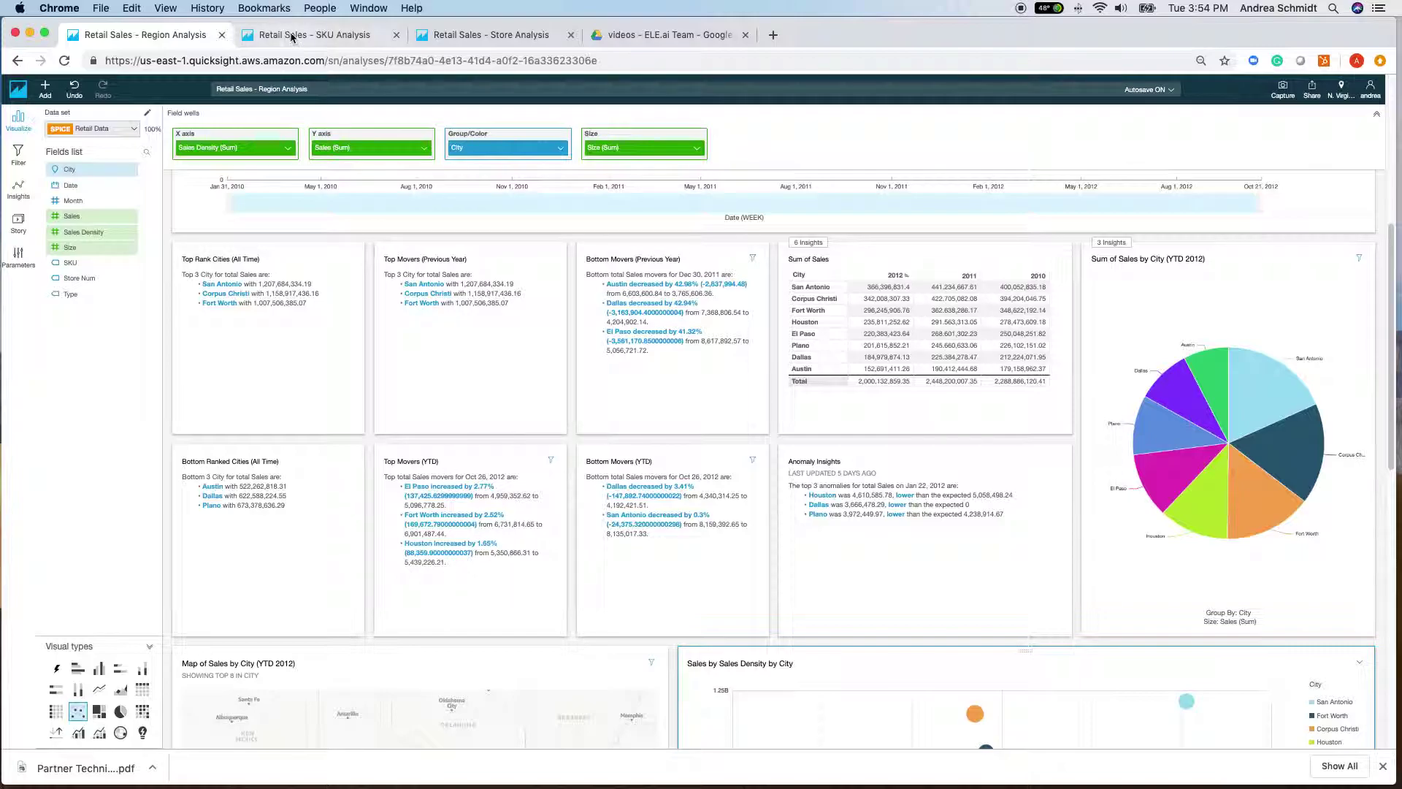
click(452, 34)
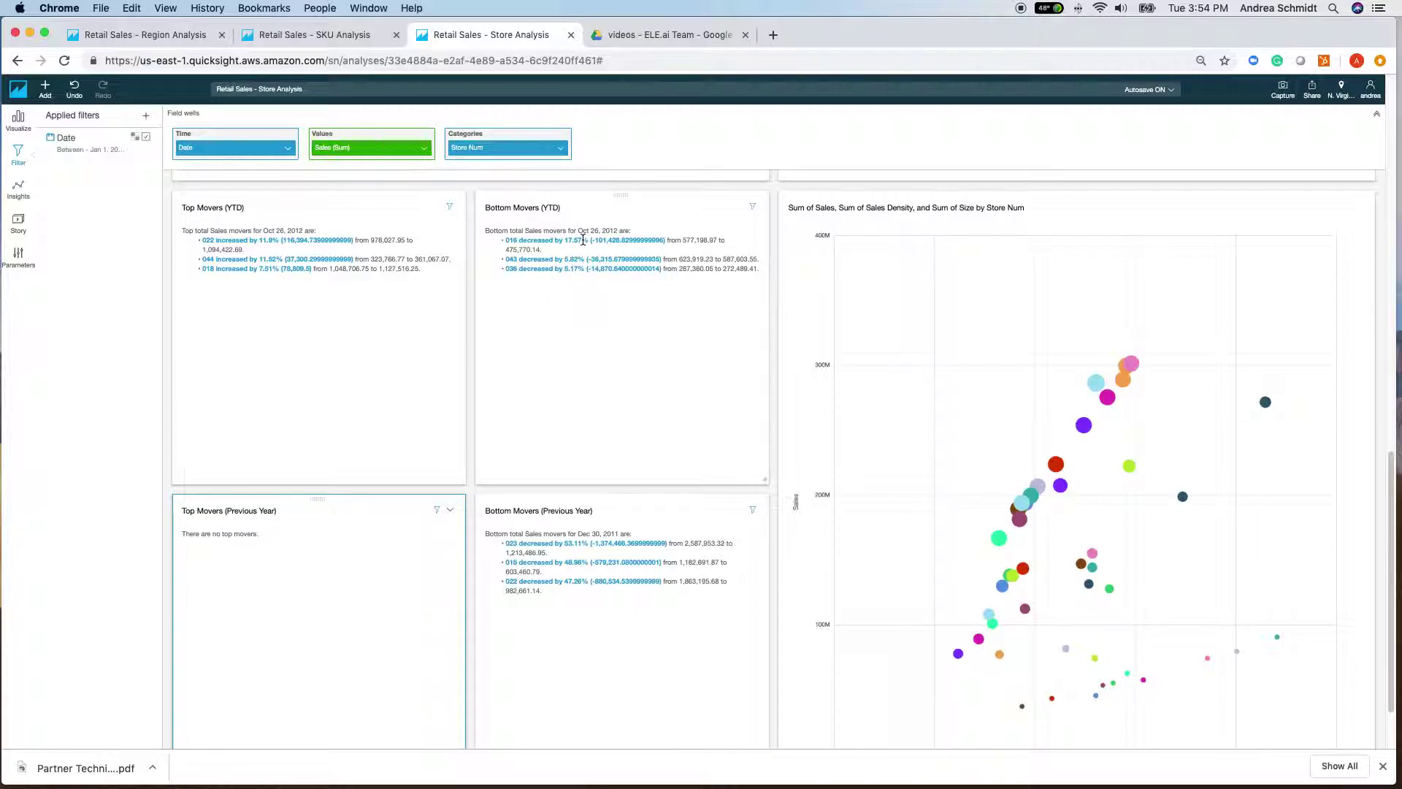
Examine the stores and their percentage decreases in the Bottom Movers (YTD) insight, highlighting the figures for store 016
drag(509, 241, 586, 252)
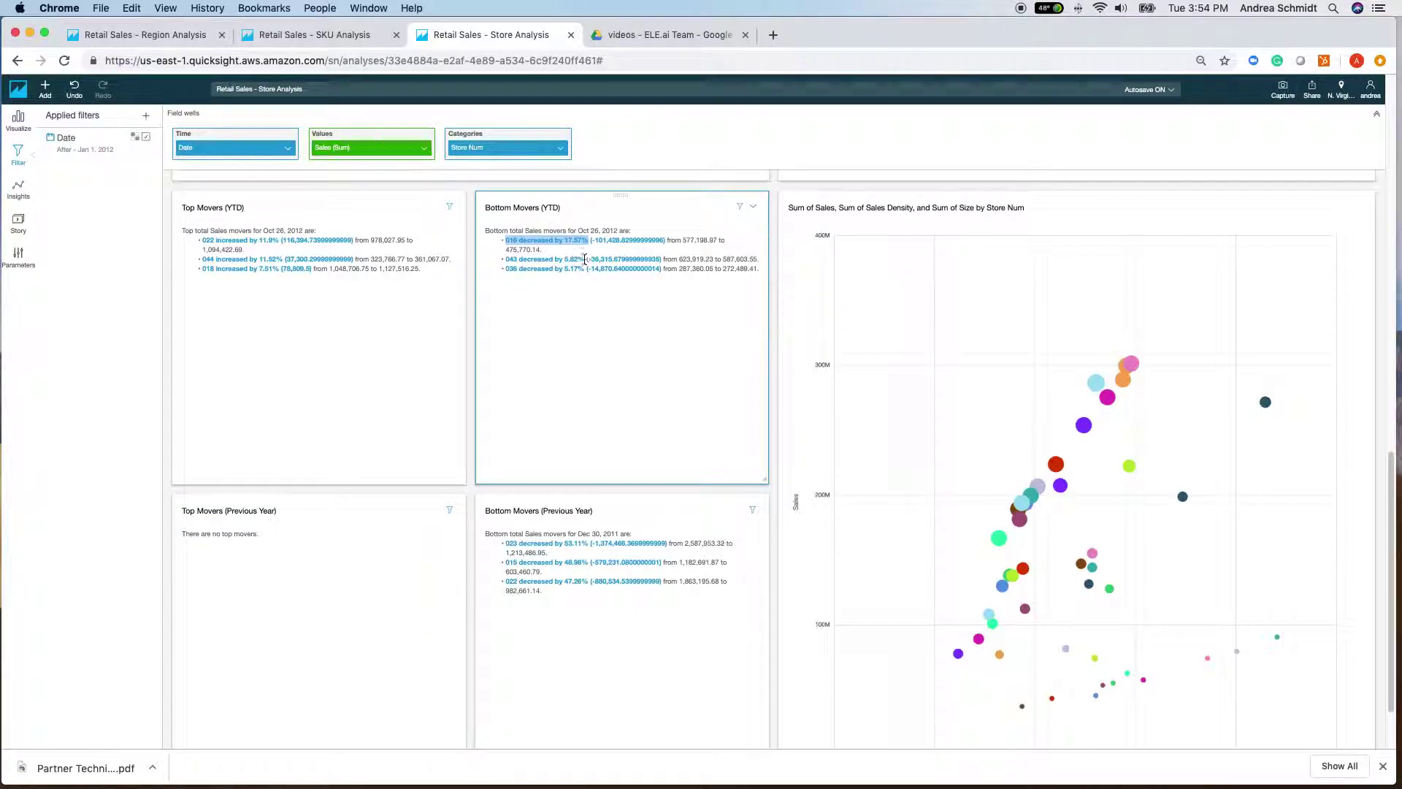
click(578, 260)
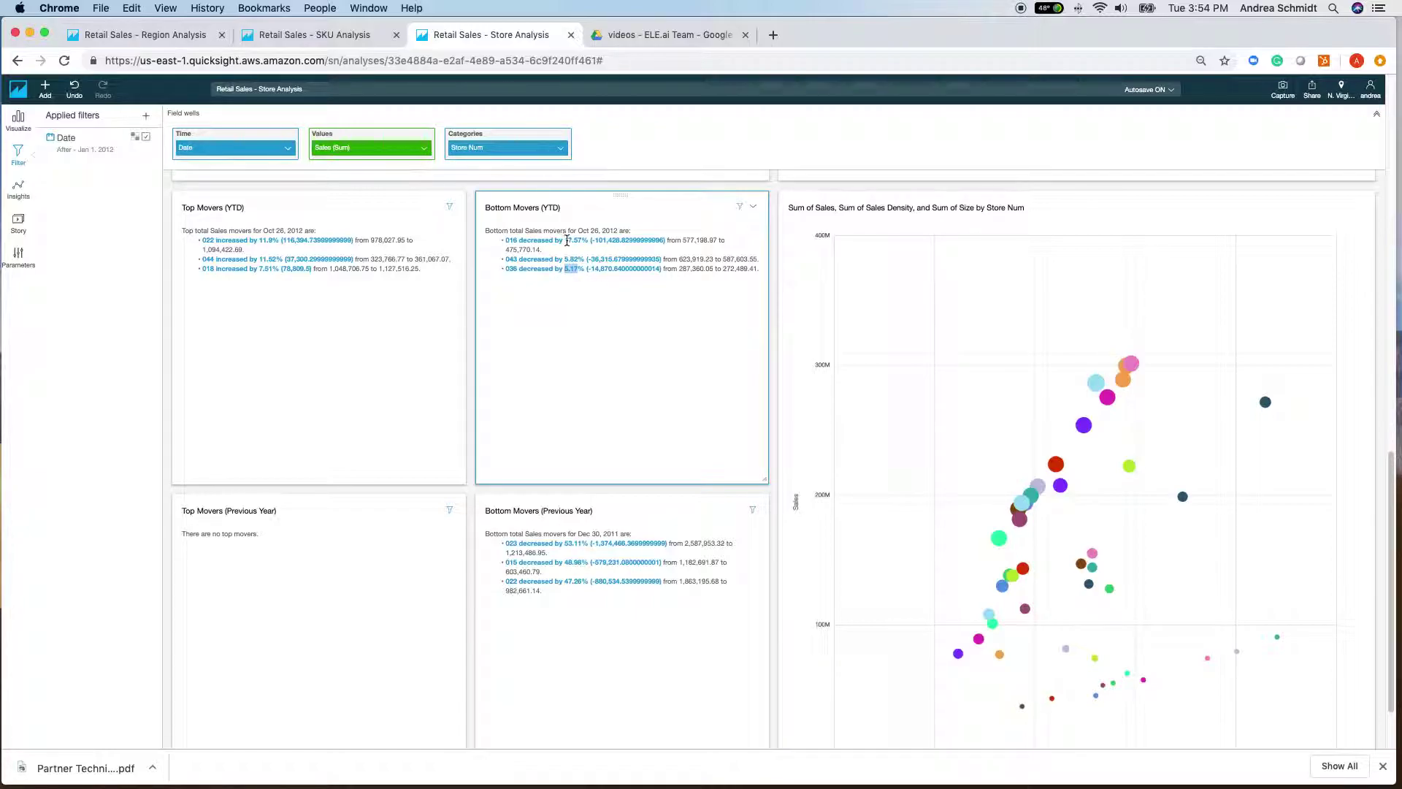
double_click(573, 240)
Compare store 022 in Bottom Movers (Previous Year) and Top Movers (YTD), and highlight stores 043 and 036 in Bottom Movers (YTD)
scroll(551, 456, down, 2)
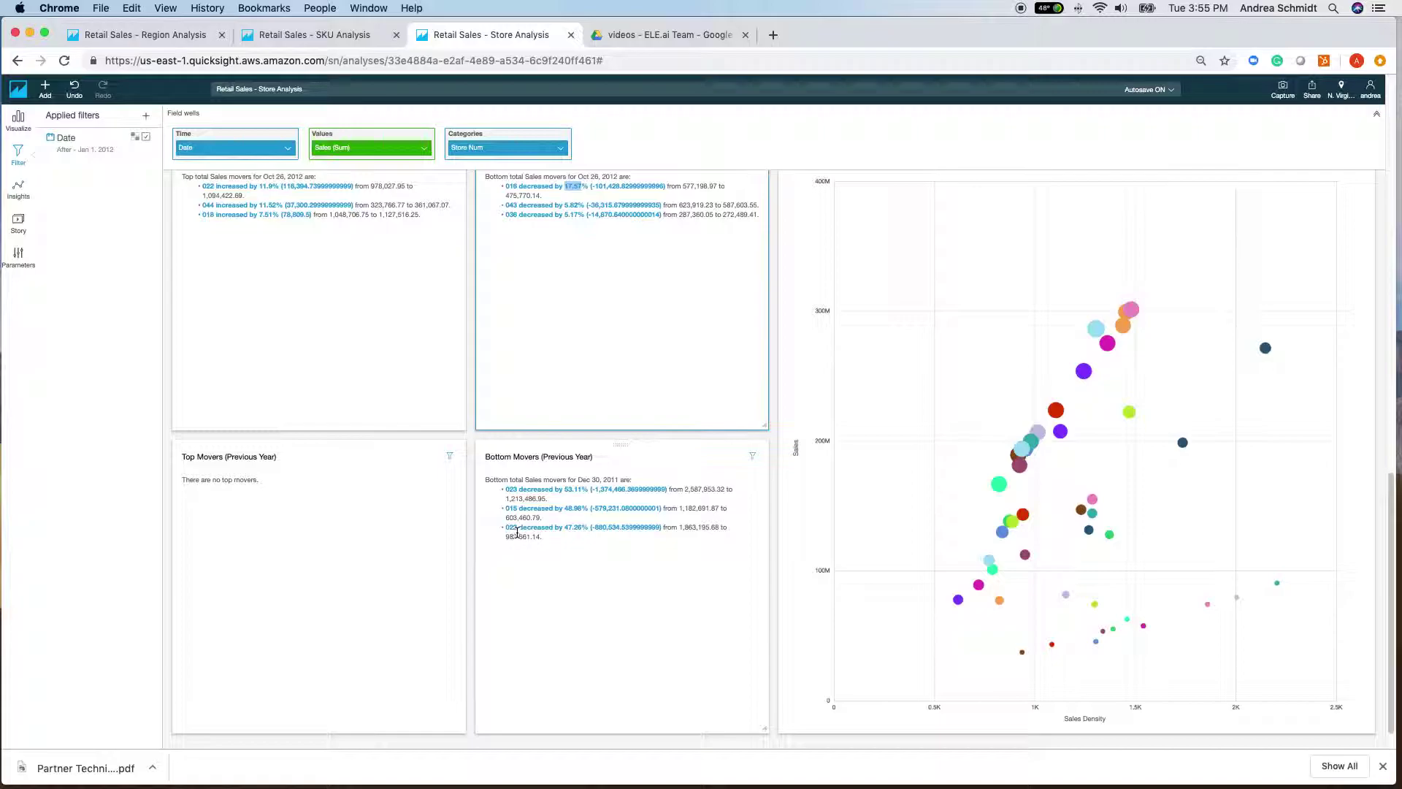
drag(507, 529, 586, 529)
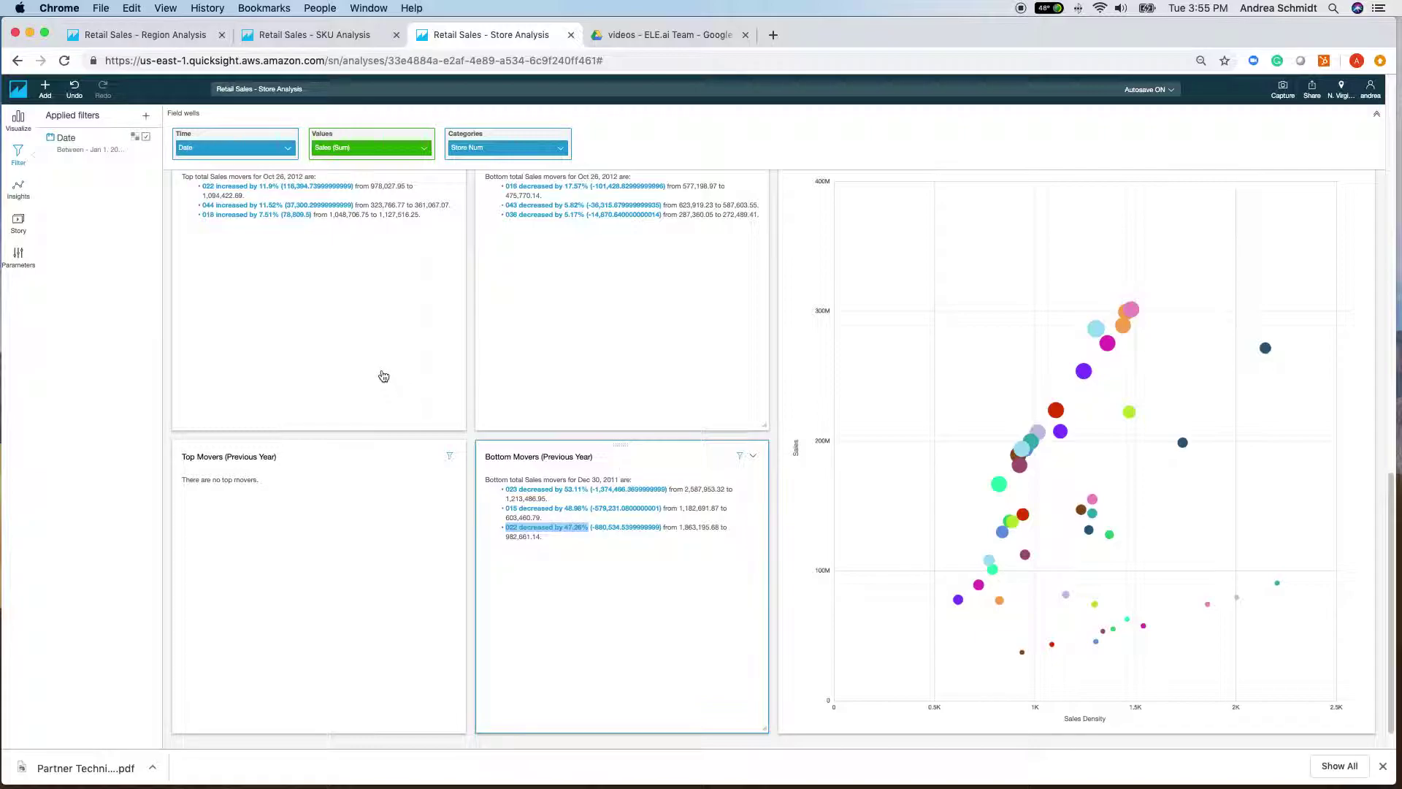
scroll(382, 377, up, 1)
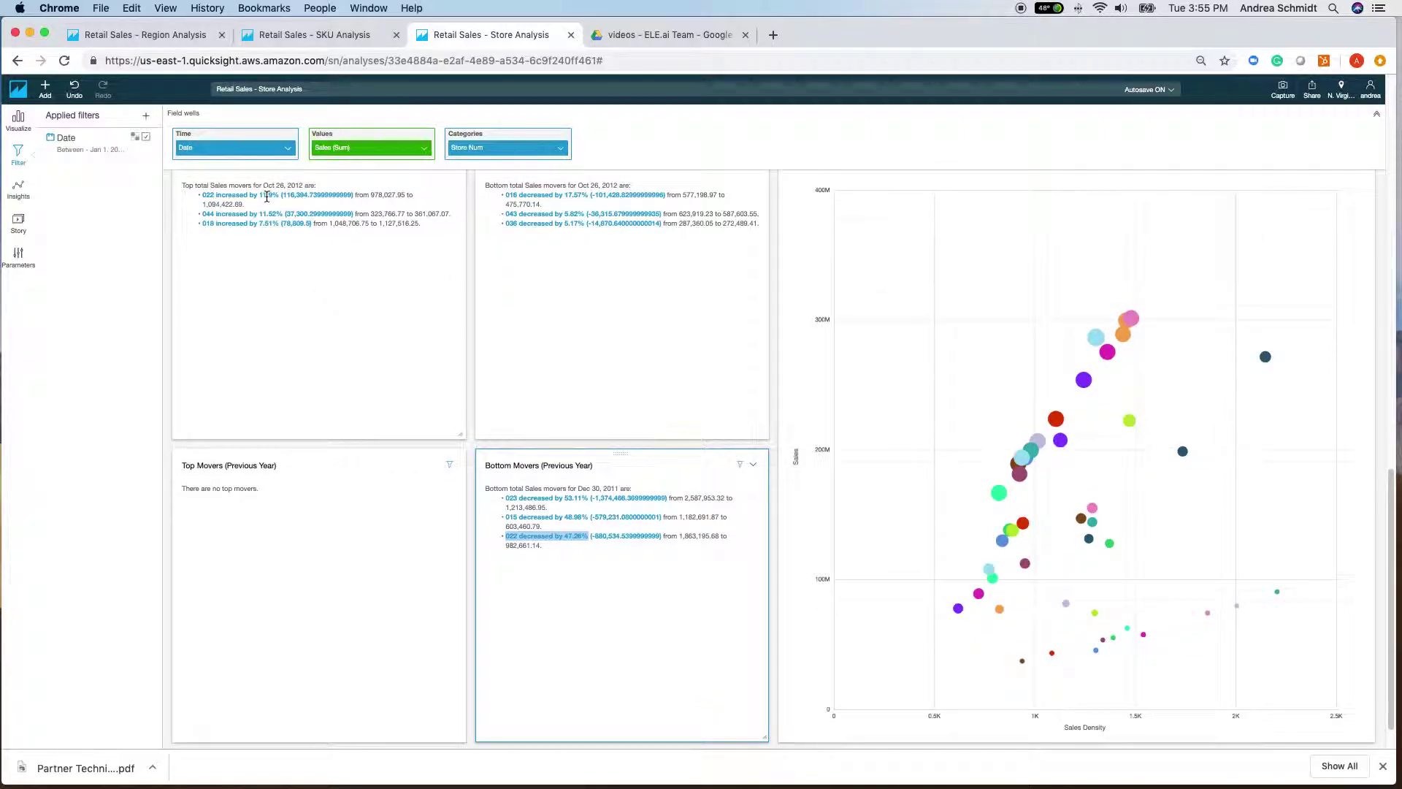
drag(202, 196, 273, 192)
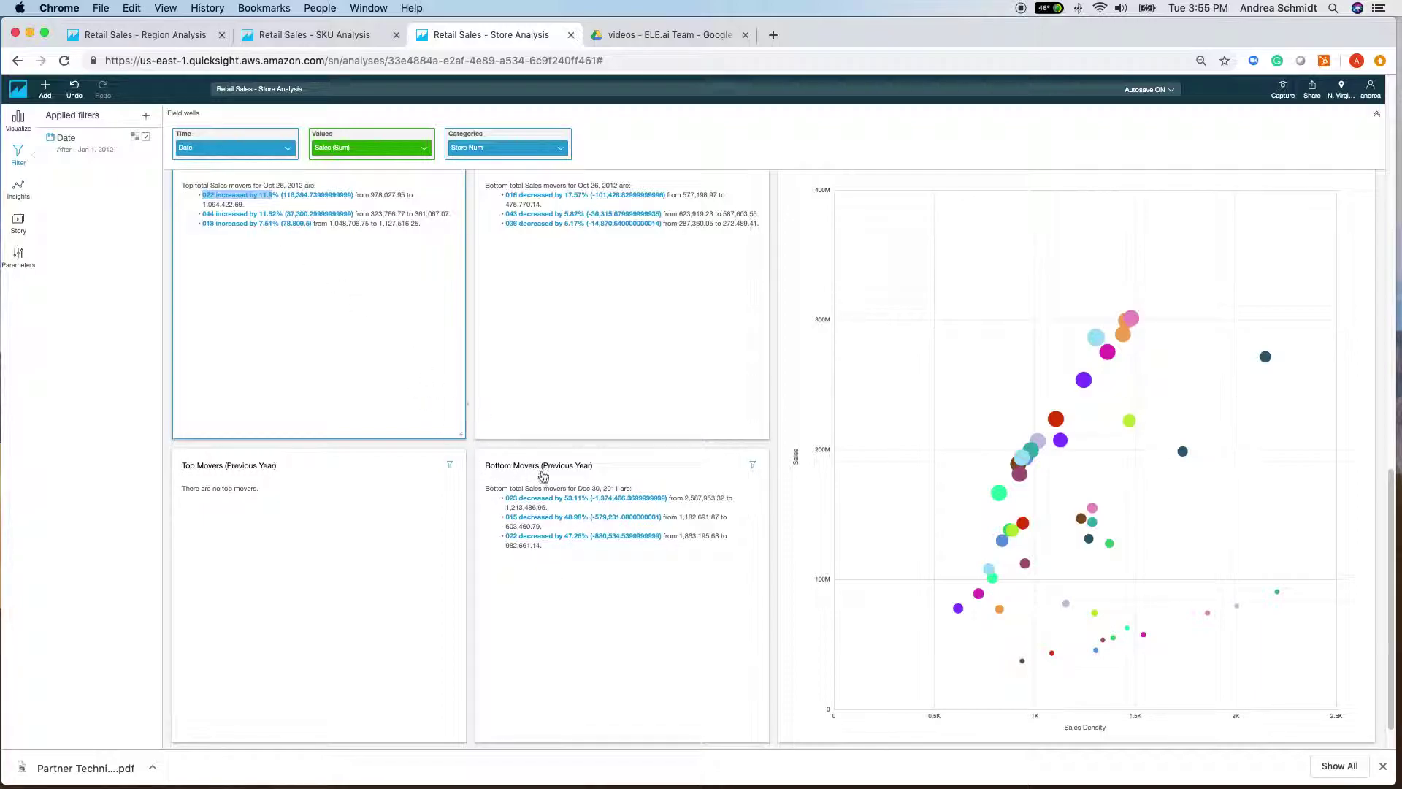
drag(506, 217, 706, 257)
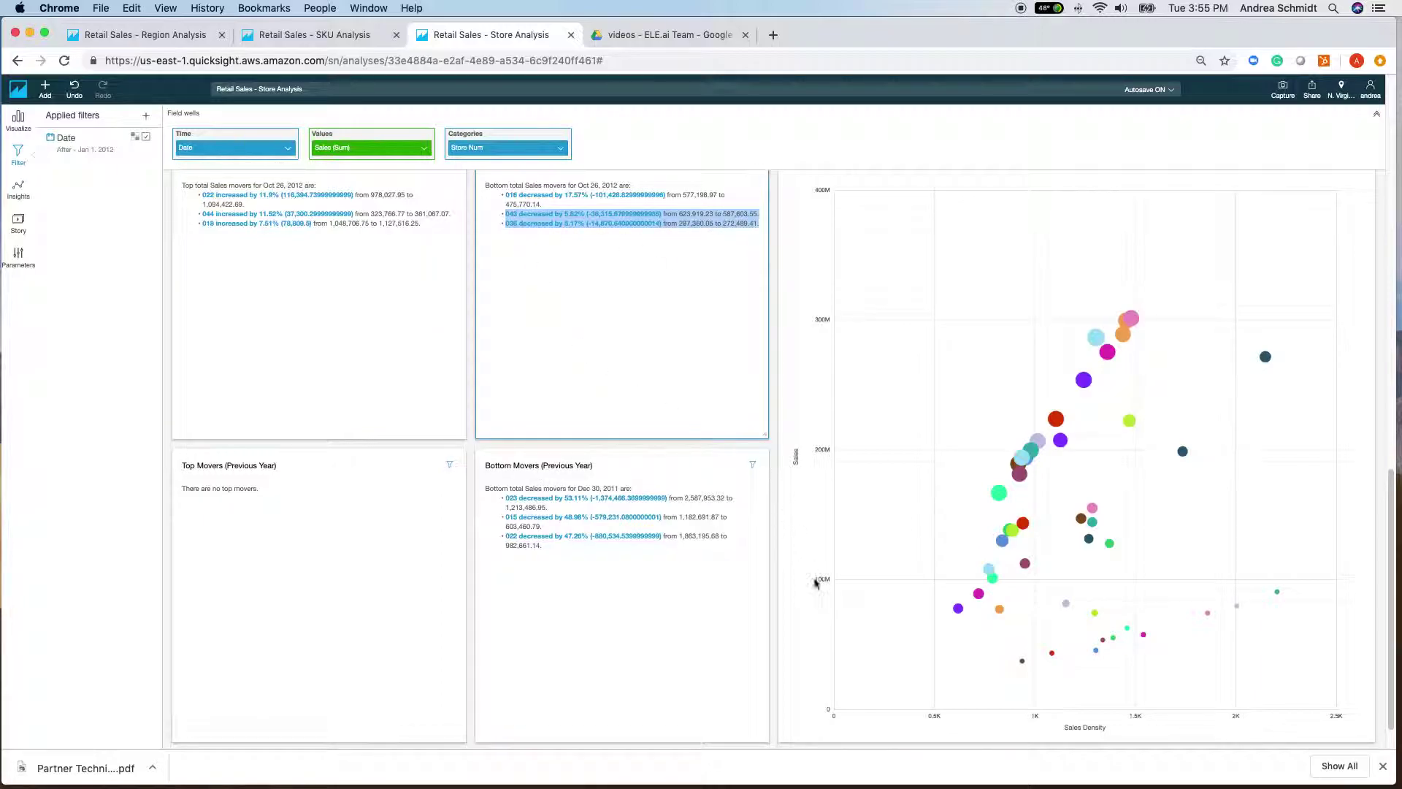
Examine the scatter plot of sales, sales density and size by store, including the details of top-selling store 020
scroll(894, 401, down, 2)
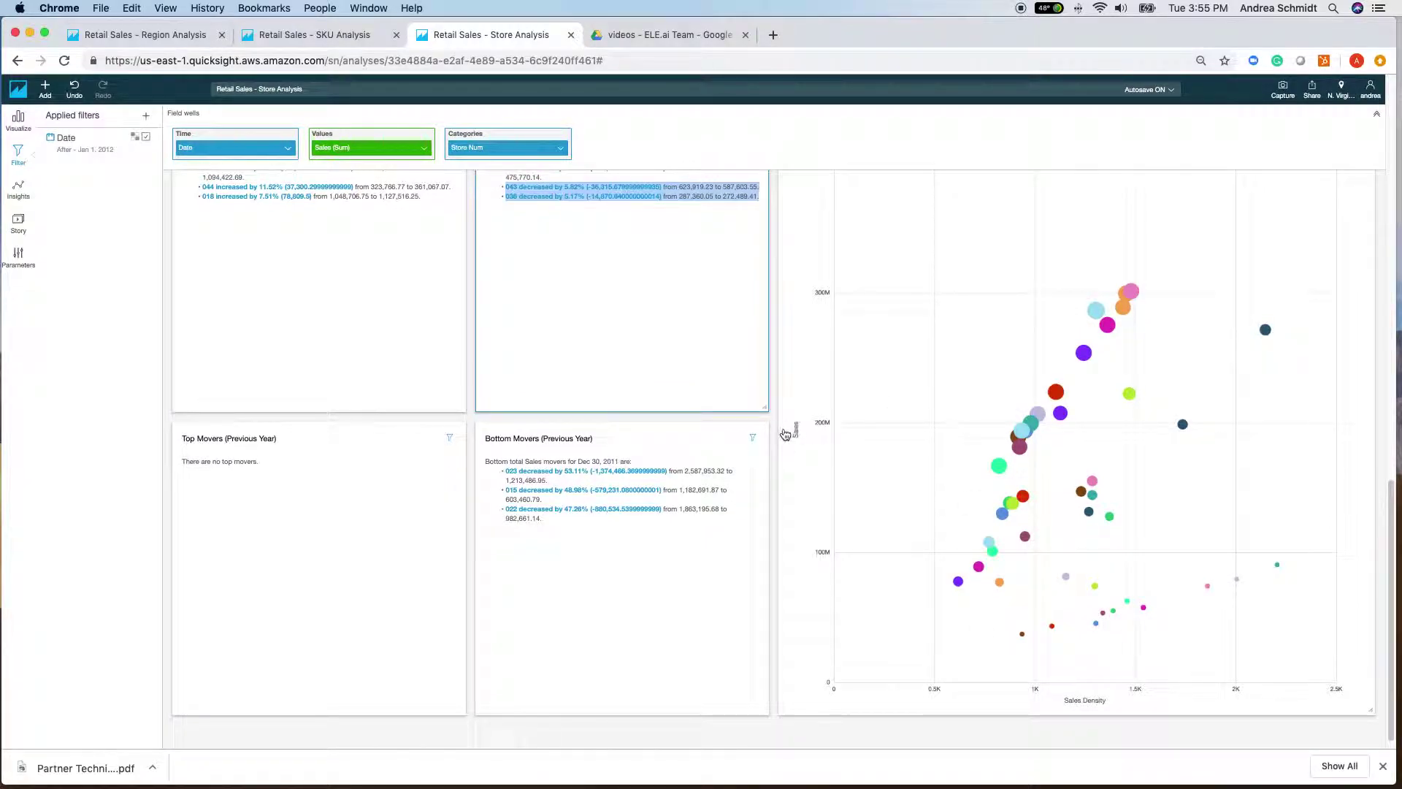
scroll(1066, 372, up, 1)
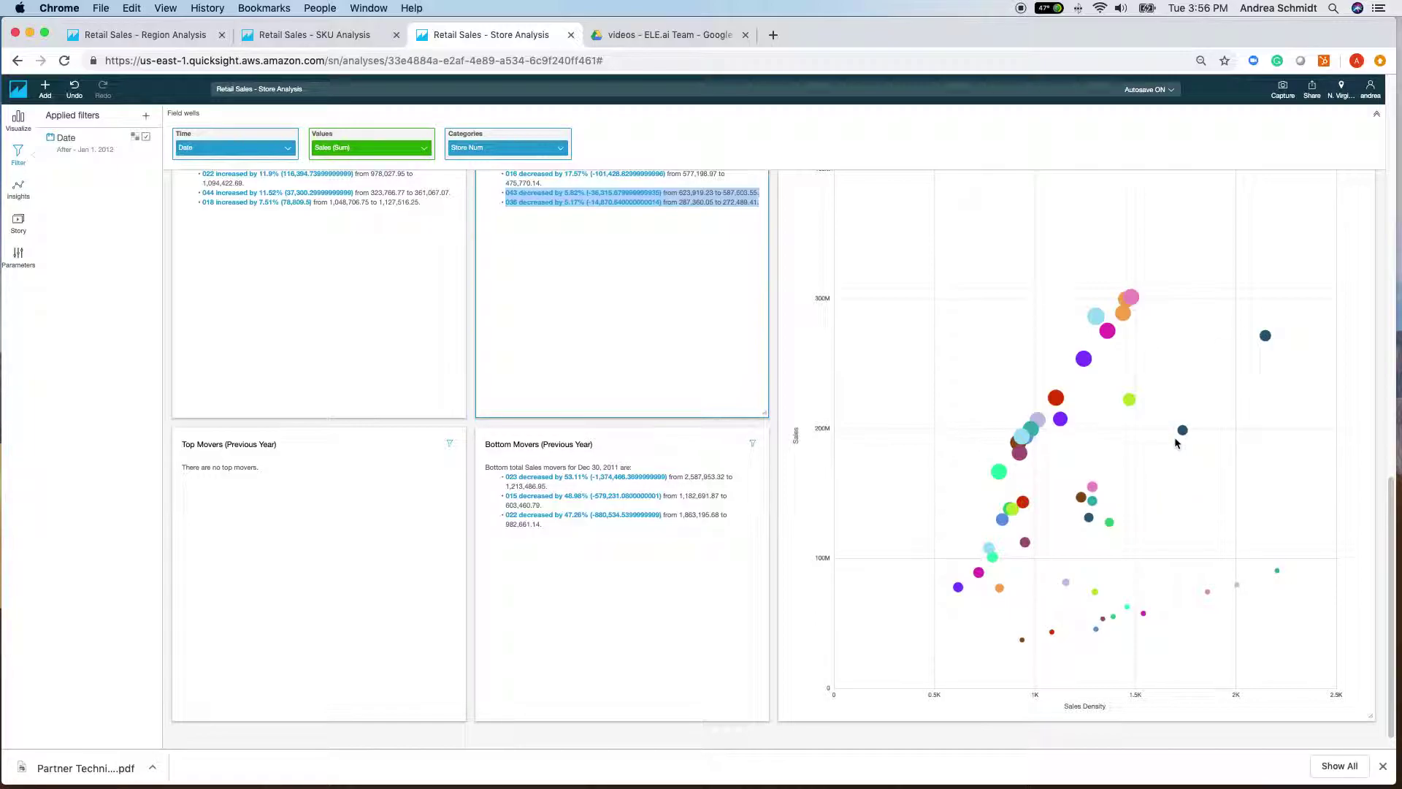
scroll(1141, 450, up, 2)
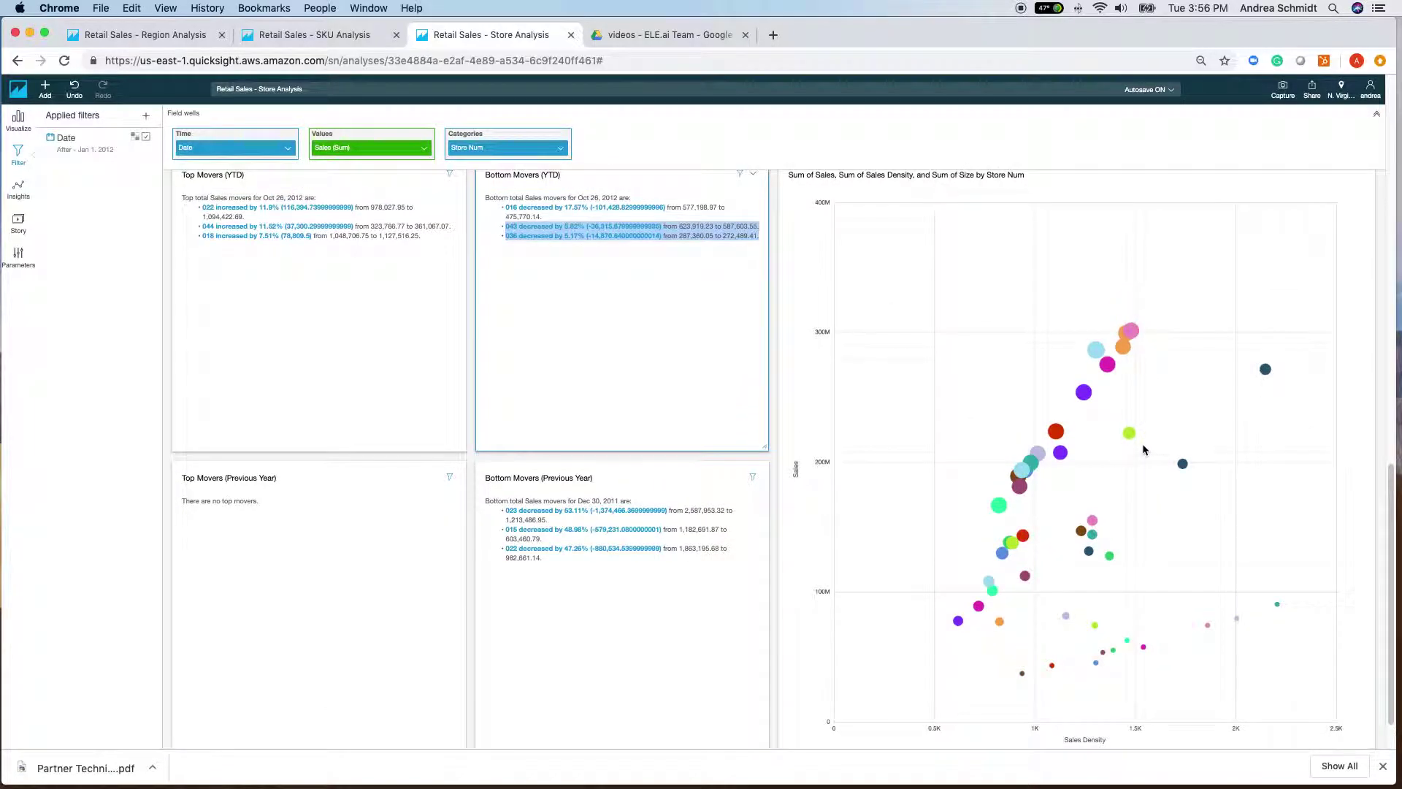
scroll(1142, 444, down, 1)
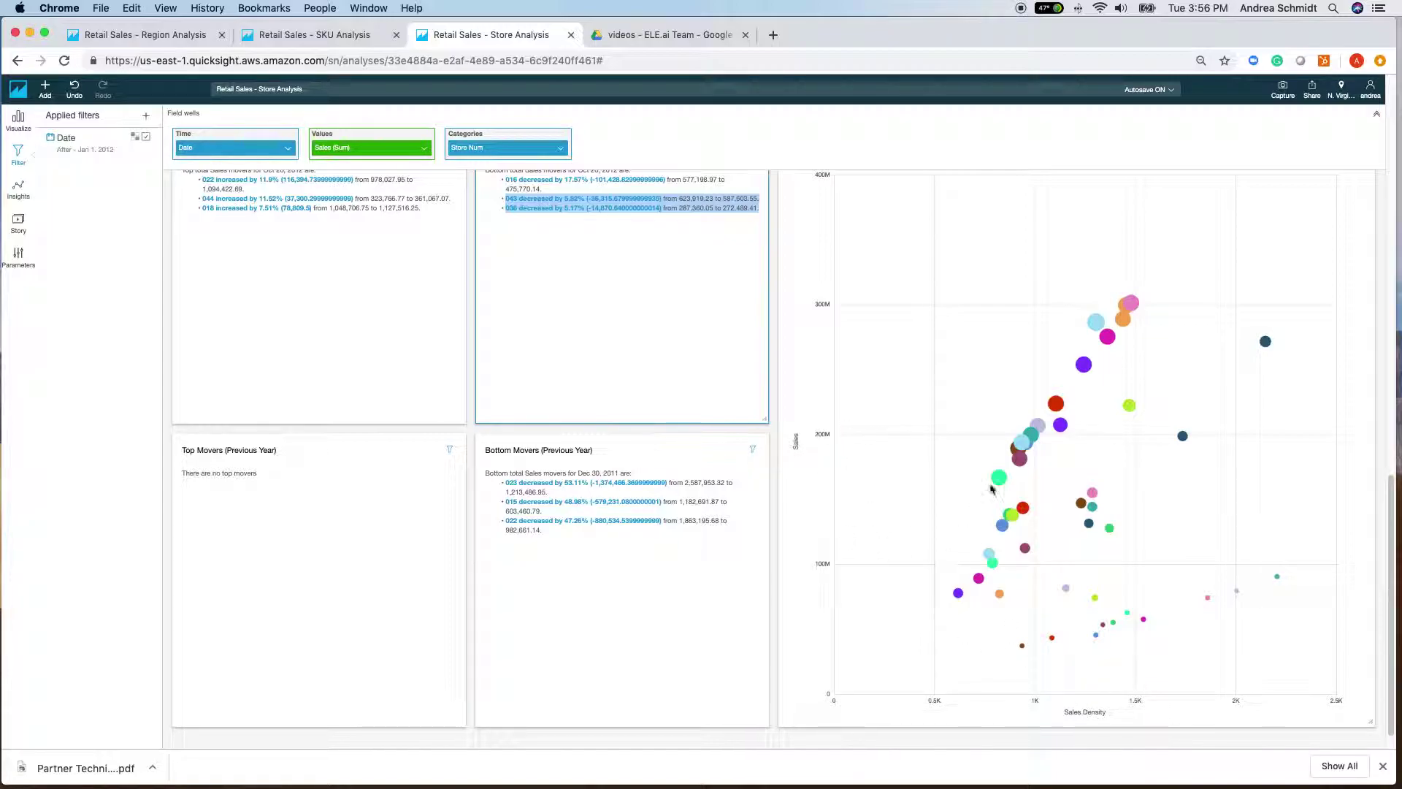
mouse_move(1123, 314)
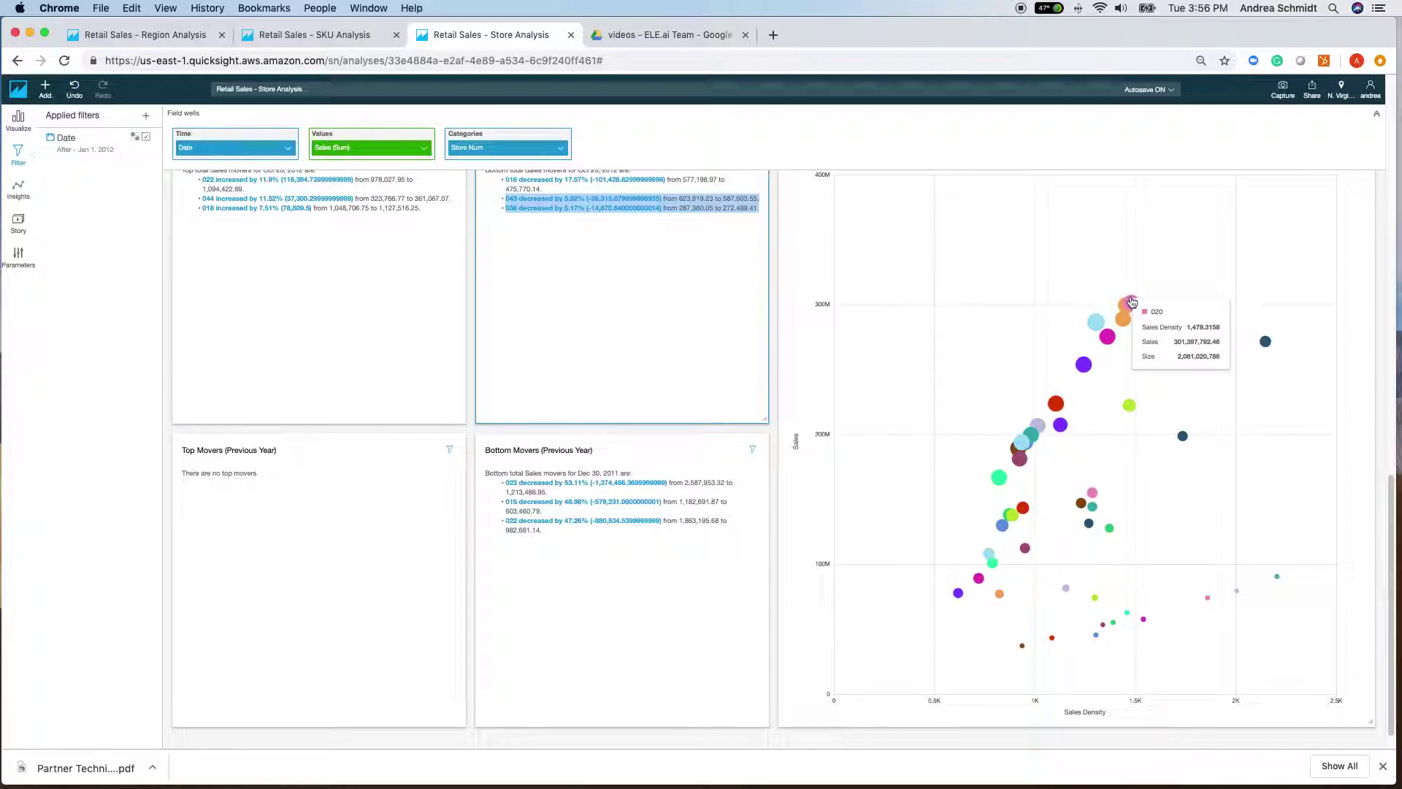
mouse_move(999, 478)
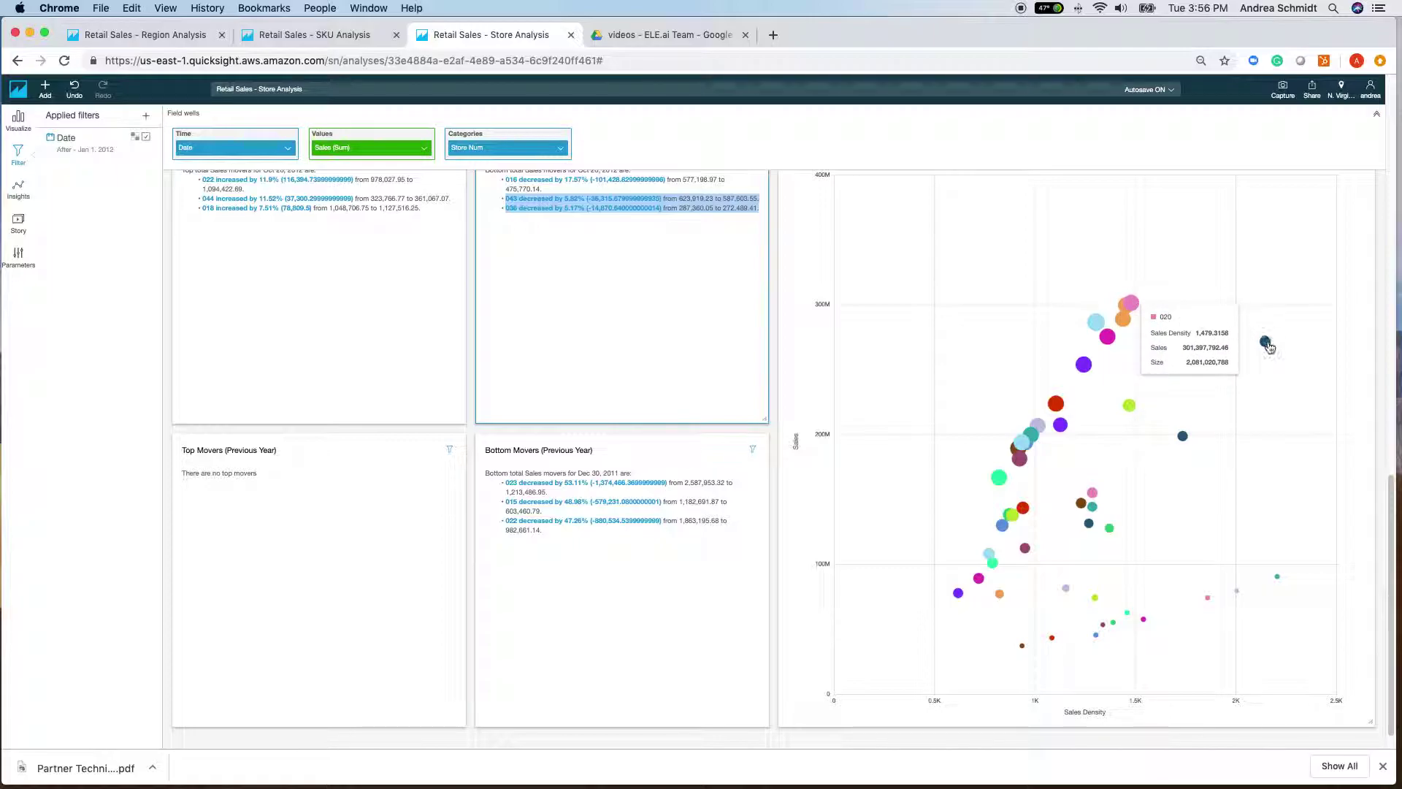
Inspect the high-density outlier store 010 in the scatter plot and identify its type in the Store Num and Type bar chart
mouse_move(1266, 345)
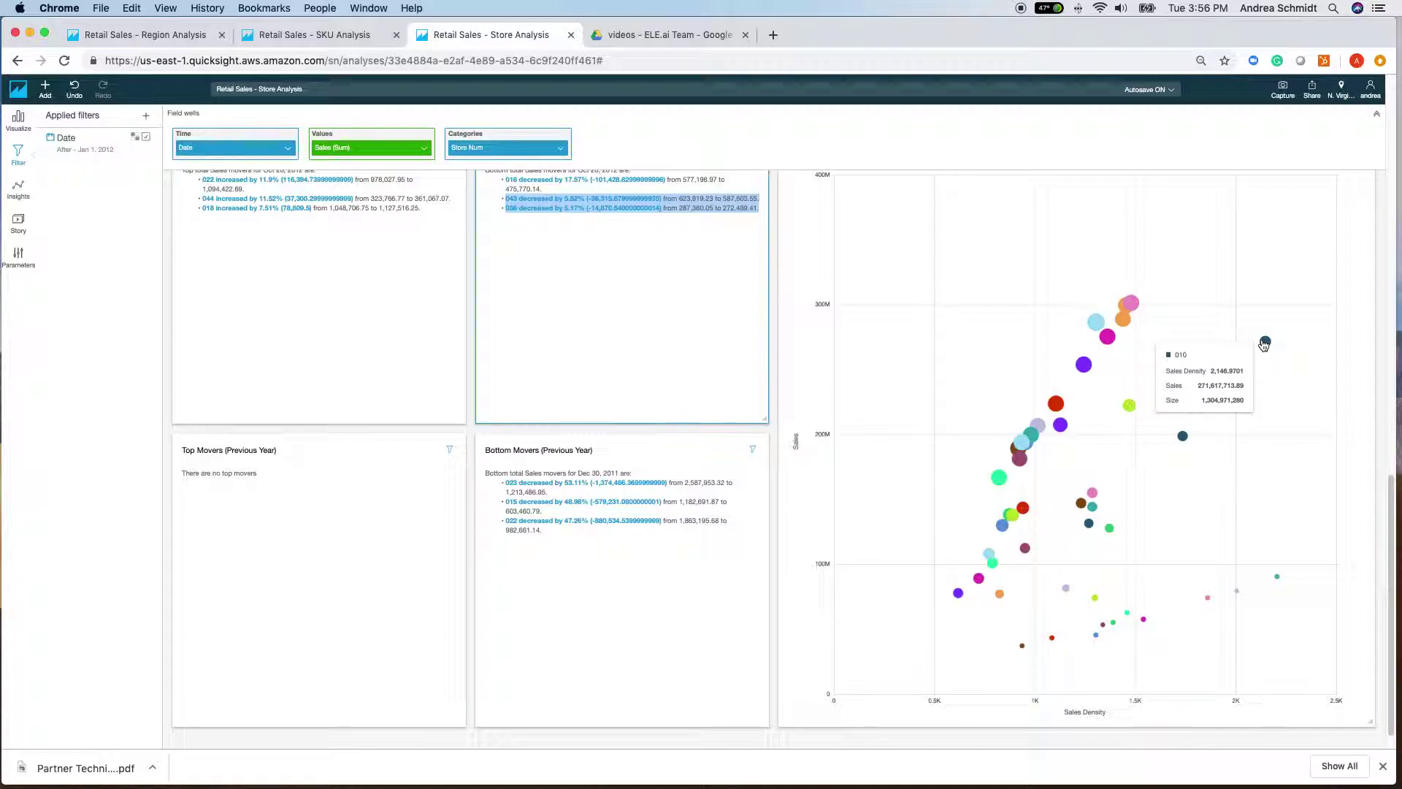
scroll(1264, 344, up, 5)
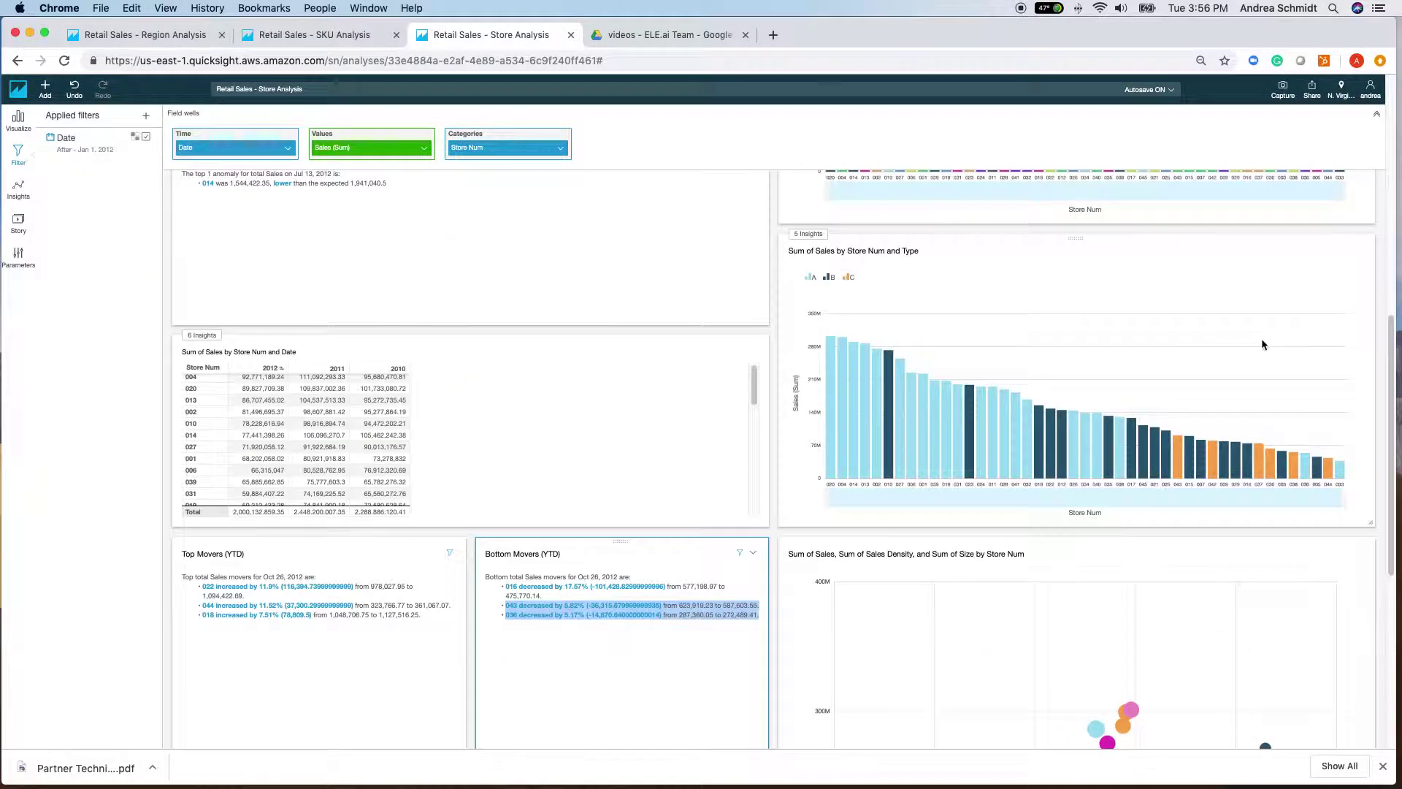
mouse_move(889, 460)
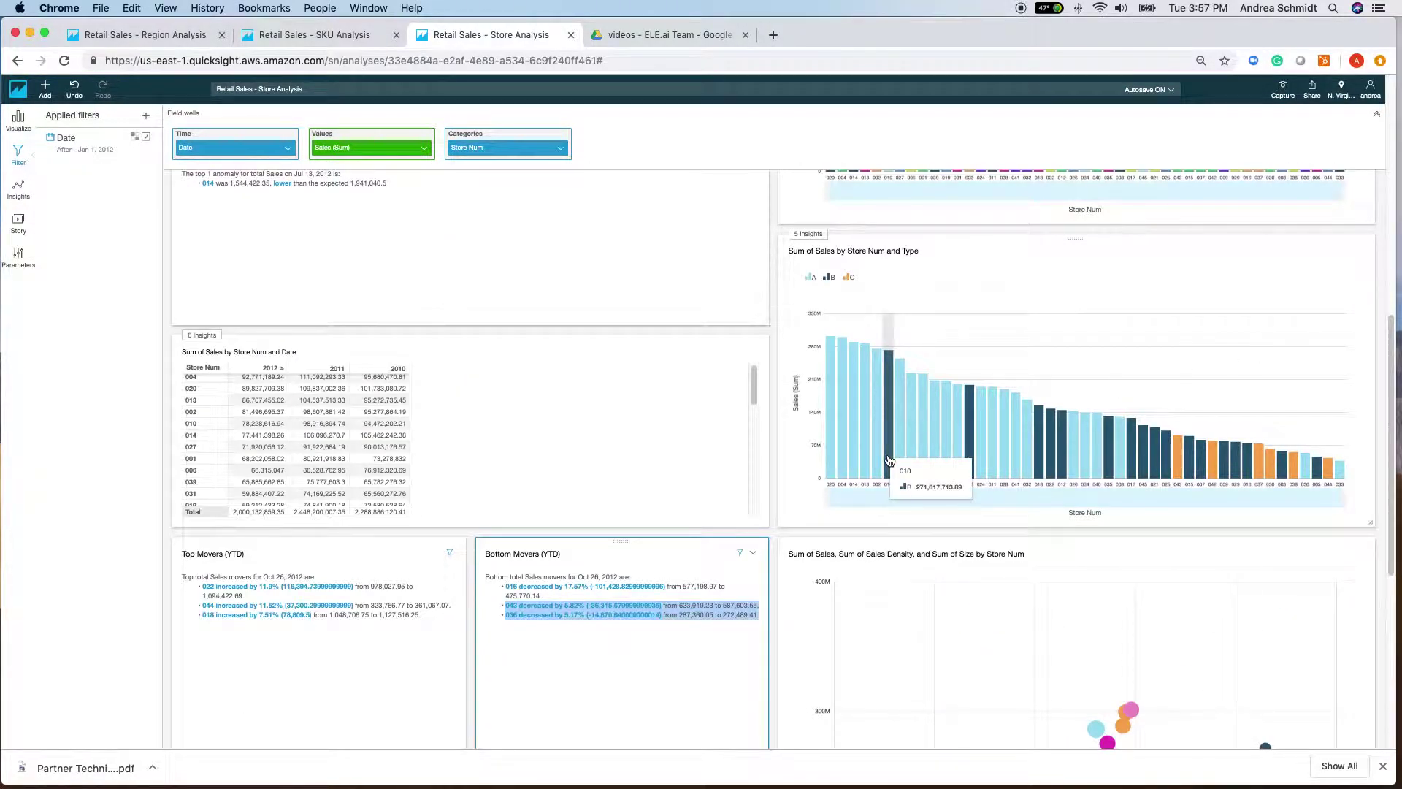
Examine the low-sales stores in the scatter plot and check the lower-selling stores in the Store Num and City bar chart
scroll(1197, 494, down, 5)
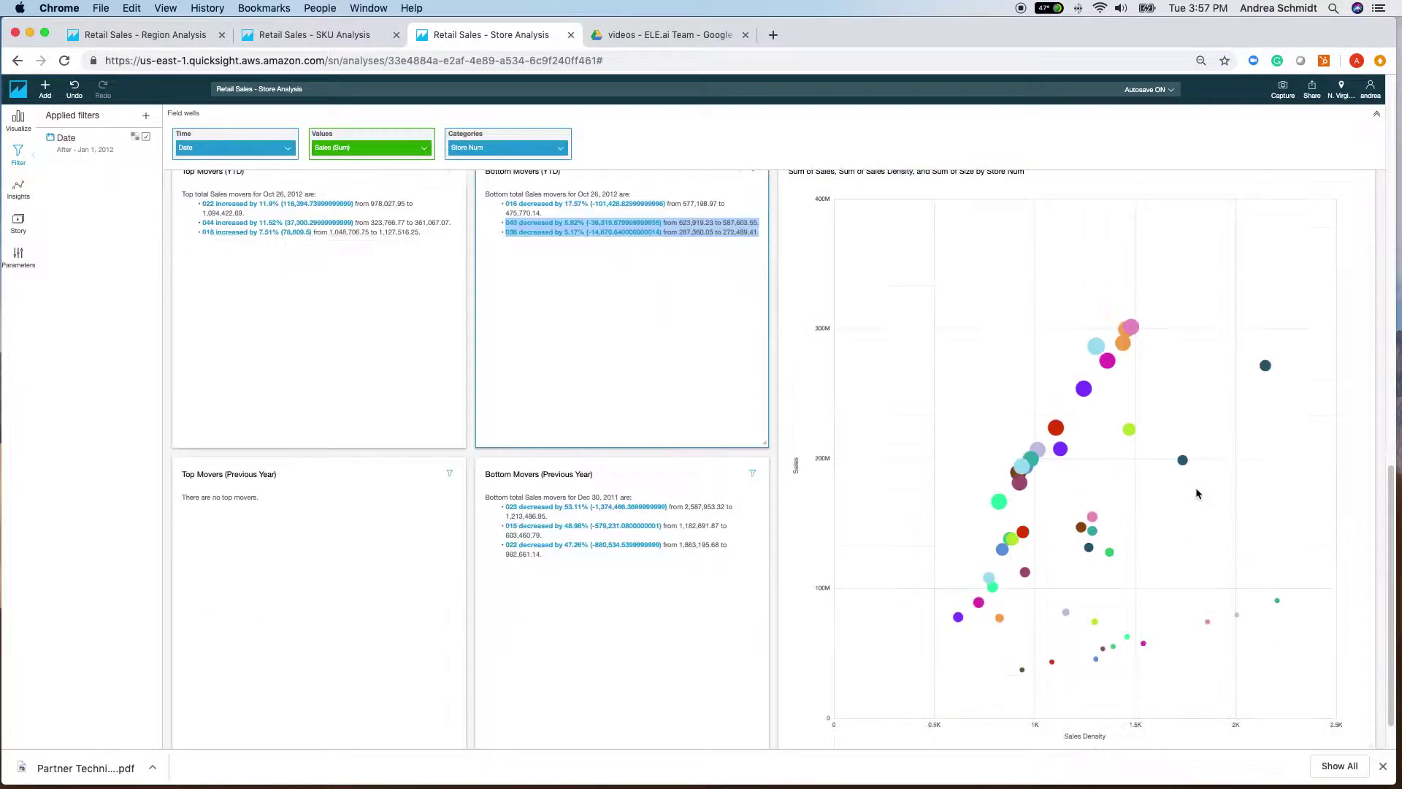
scroll(1197, 494, down, 1)
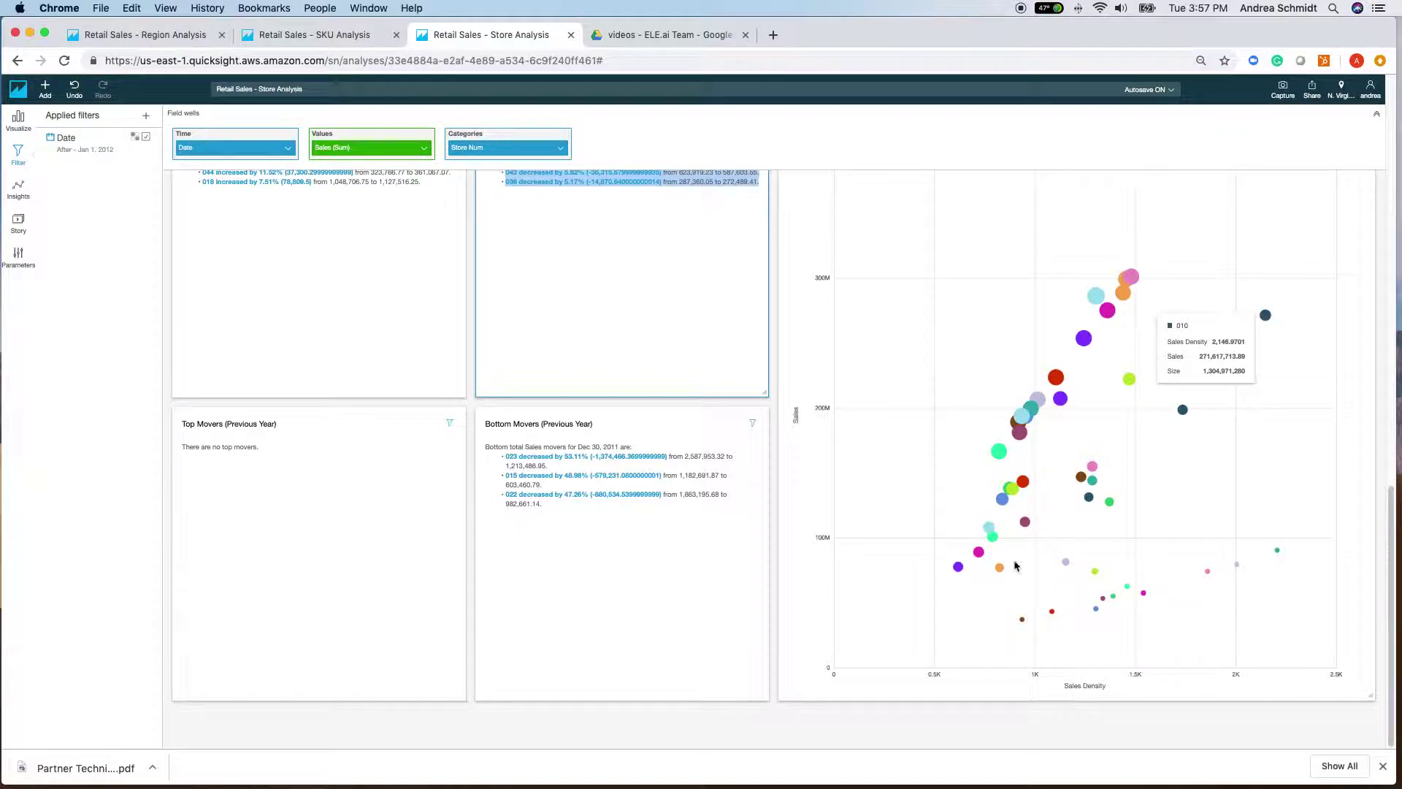
mouse_move(962, 569)
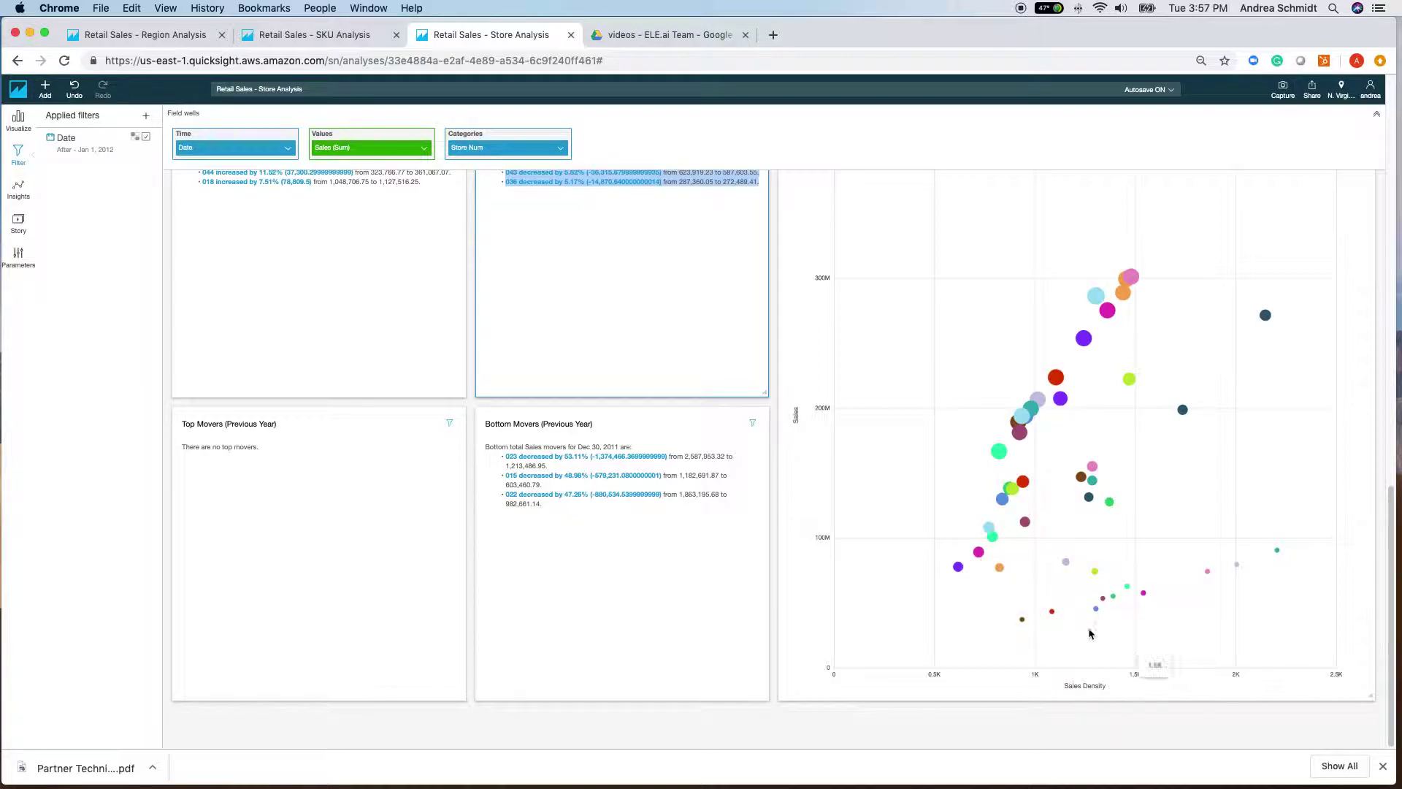
scroll(1007, 533, up, 10)
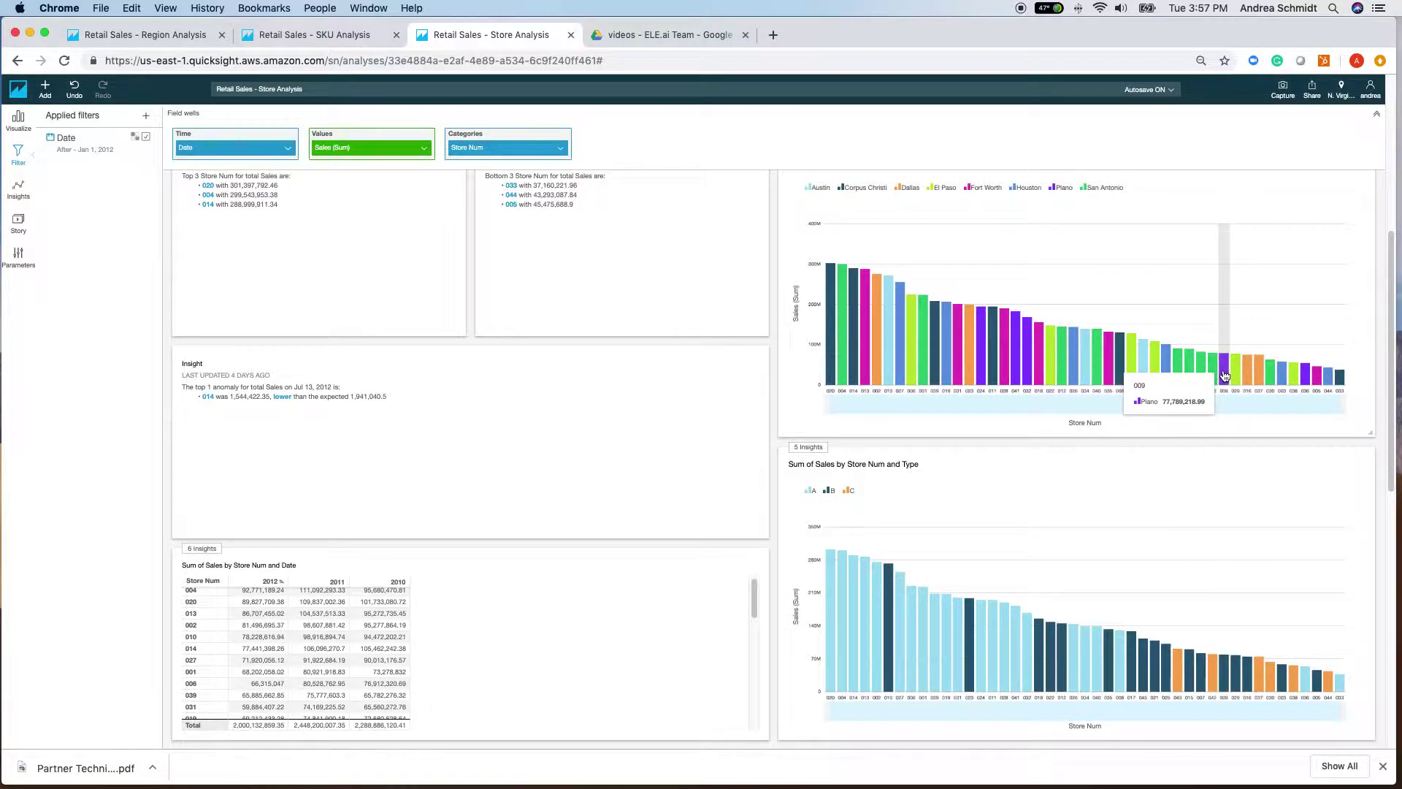
scroll(1202, 512, down, 10)
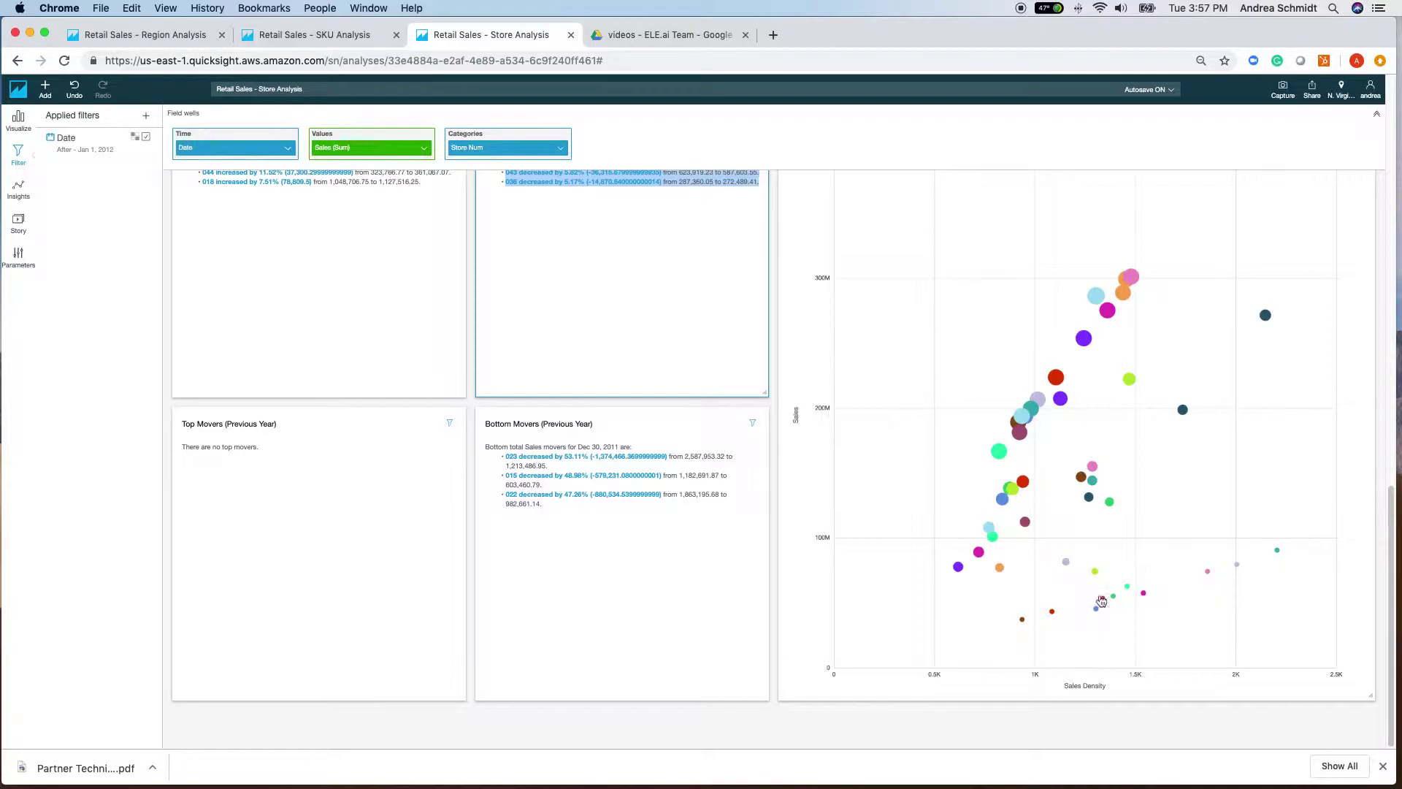
Inspect the small high-density store 043 in the scatter plot and identify its type in the Store Num and Type bar chart
mouse_move(1277, 555)
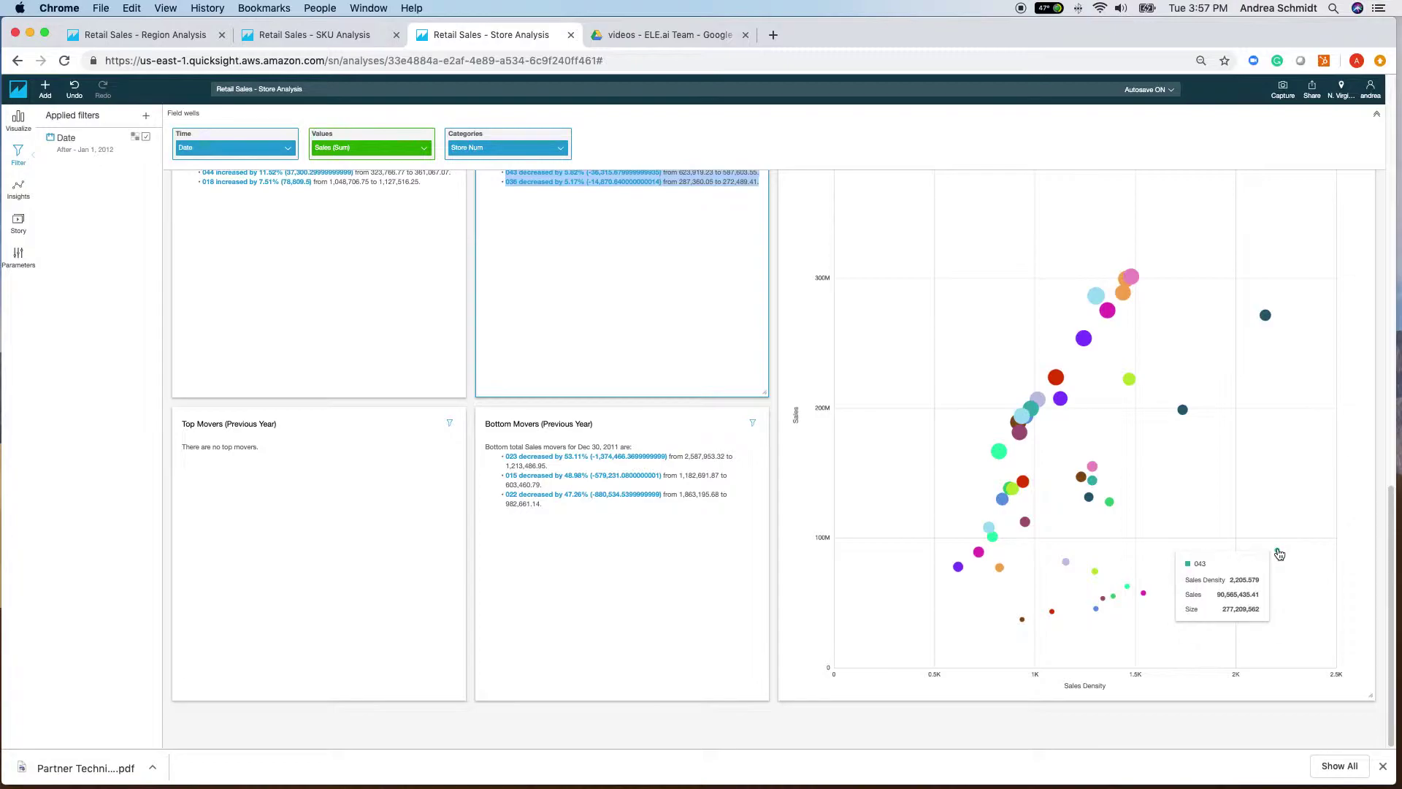
scroll(1277, 553, up, 8)
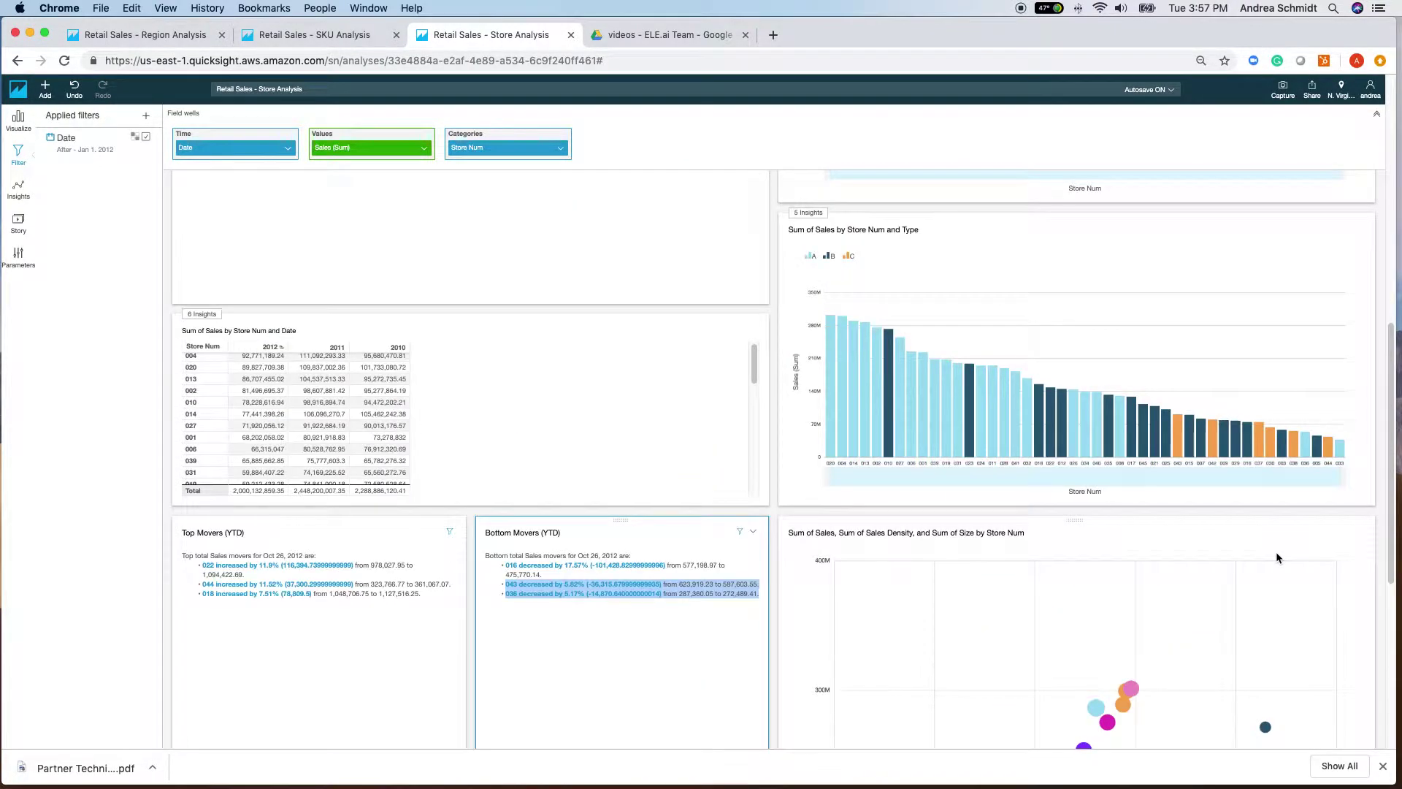
mouse_move(1178, 483)
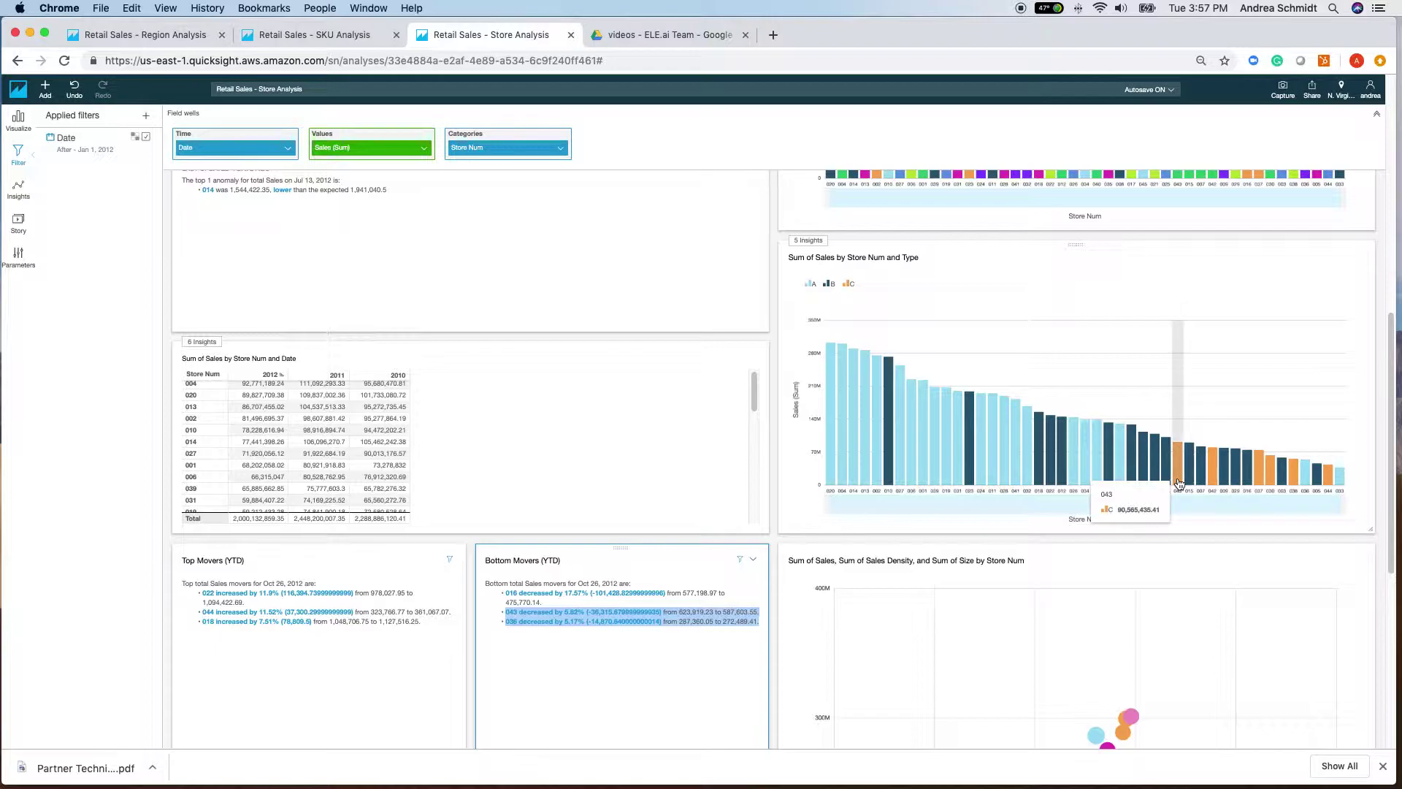
Compare the sales density of the small low-sales stores in the scatter plot, from store 043 to the lowest-selling ones
scroll(1178, 483, up, 1)
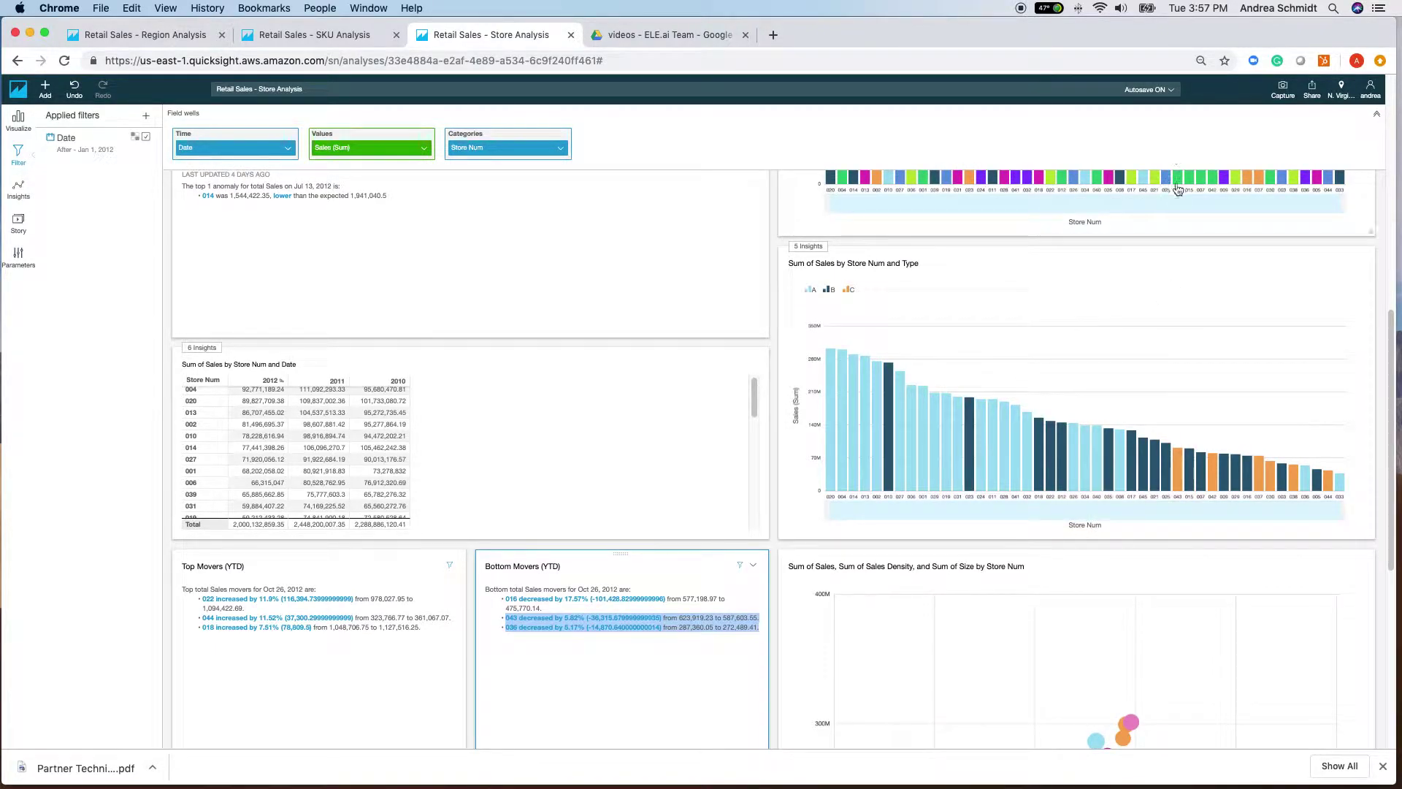
mouse_move(1178, 186)
scroll(1263, 621, down, 5)
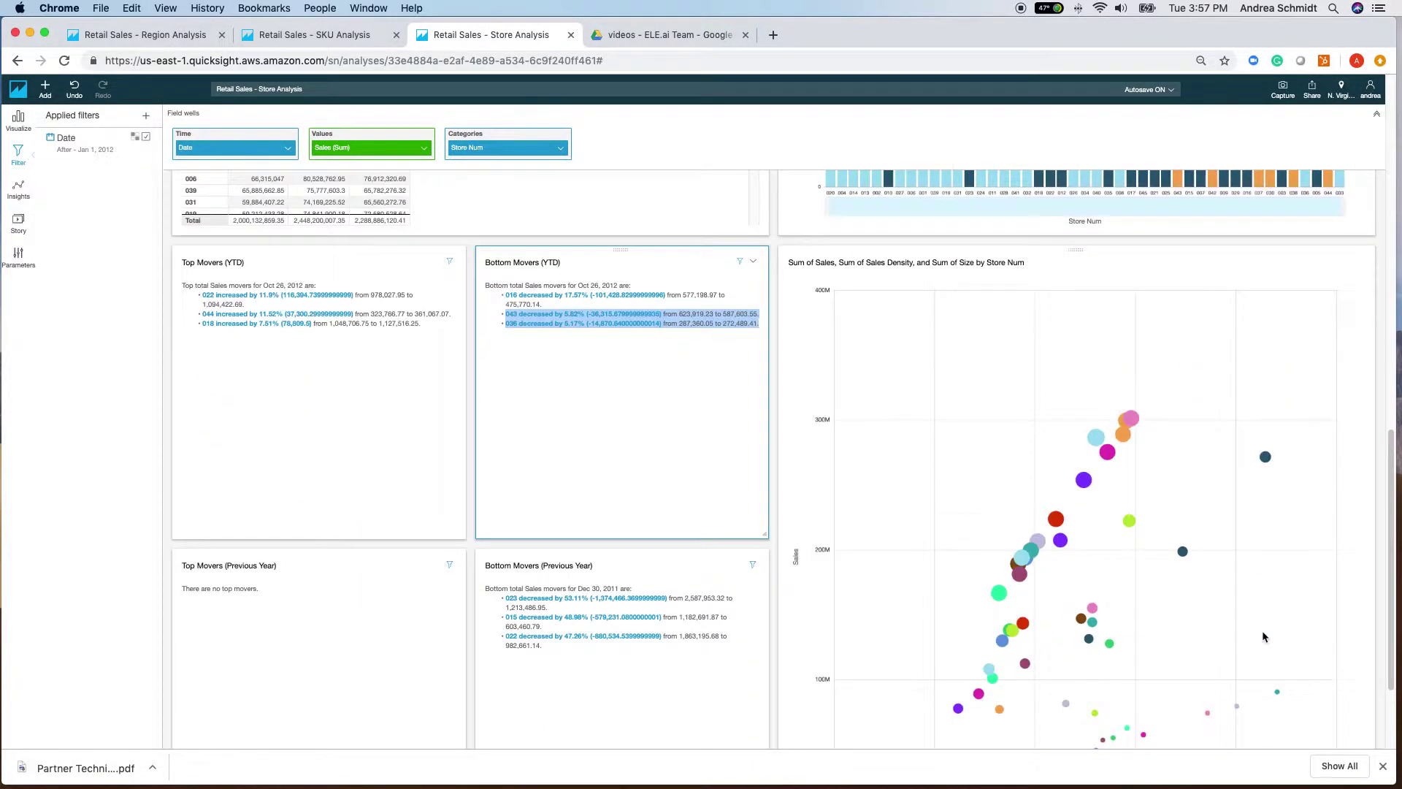
scroll(1265, 636, down, 2)
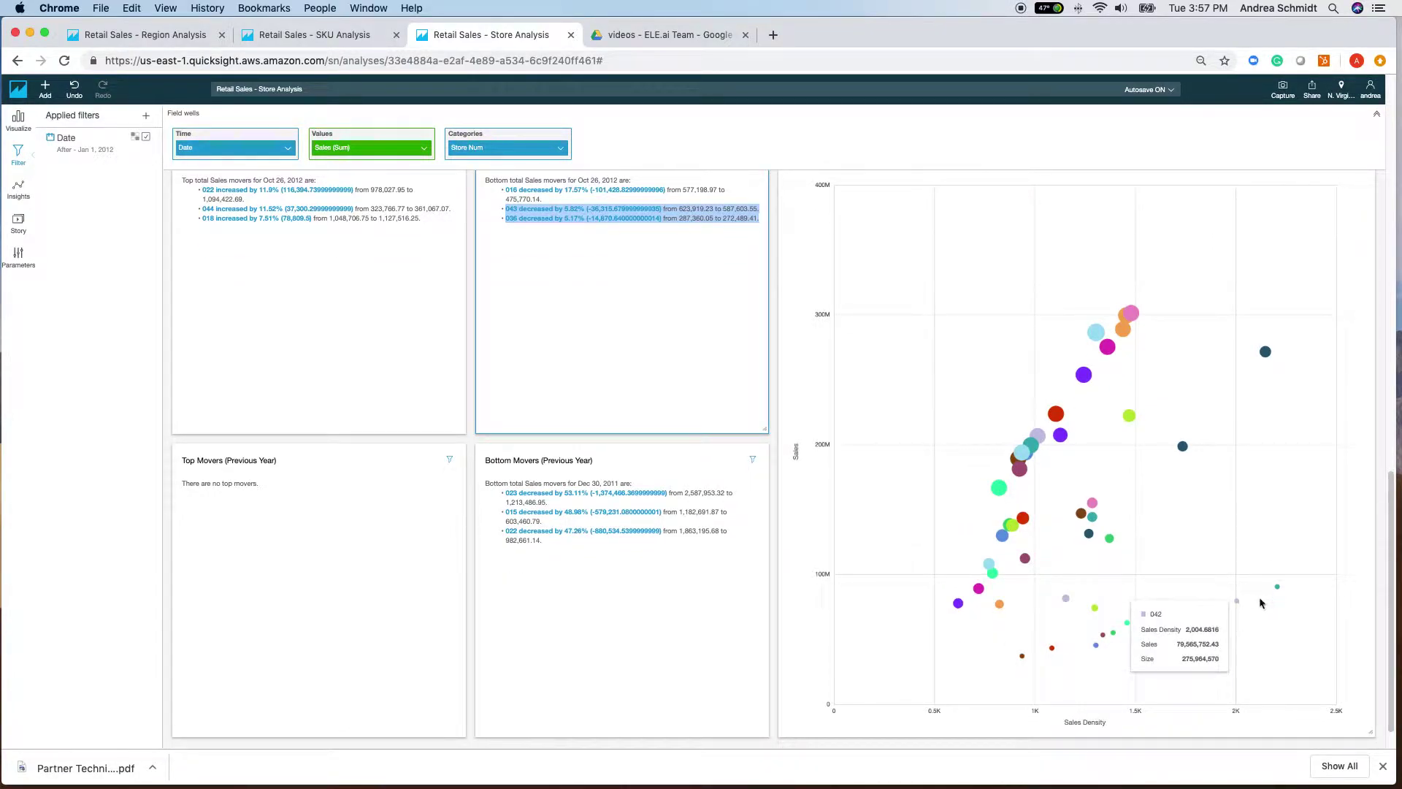
mouse_move(1278, 588)
mouse_move(1277, 590)
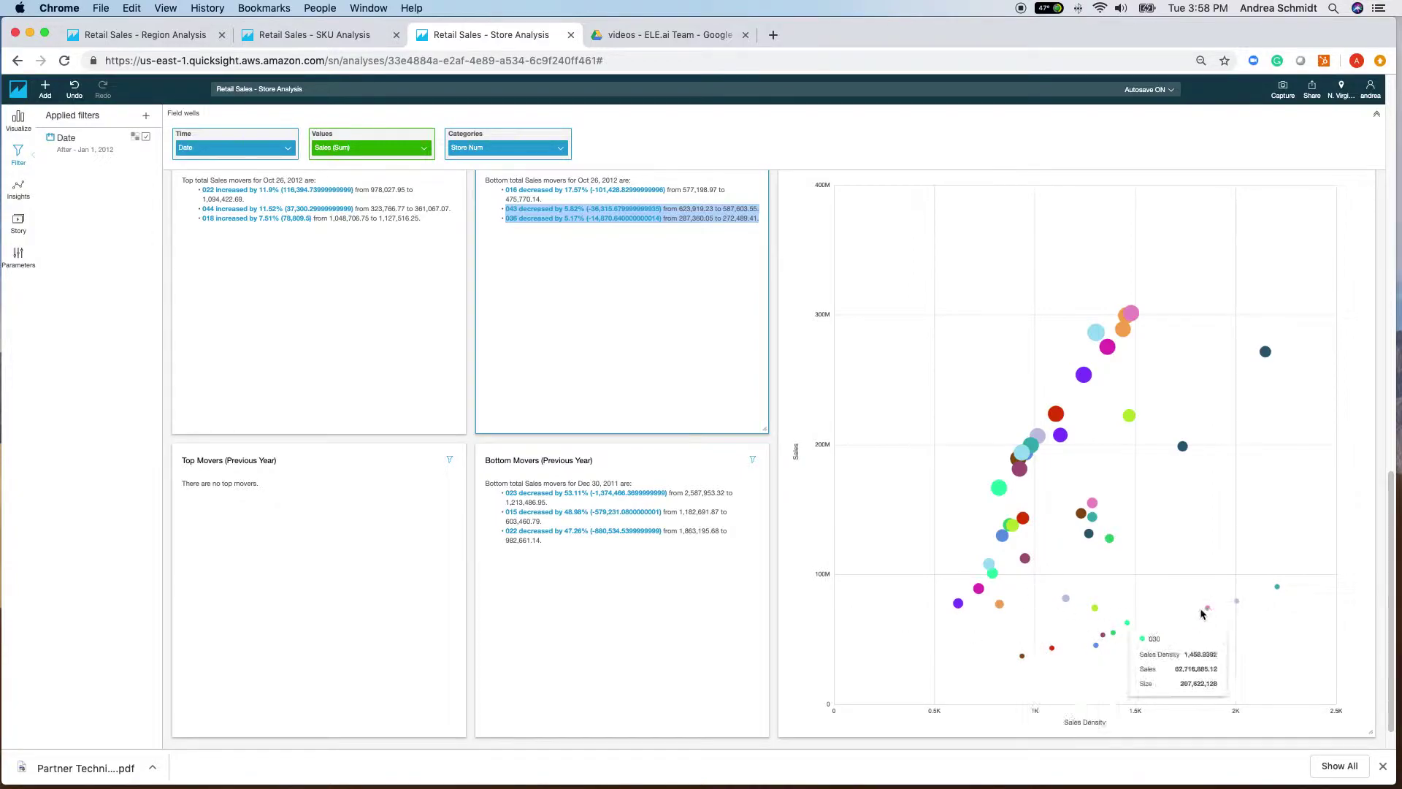
mouse_move(1021, 661)
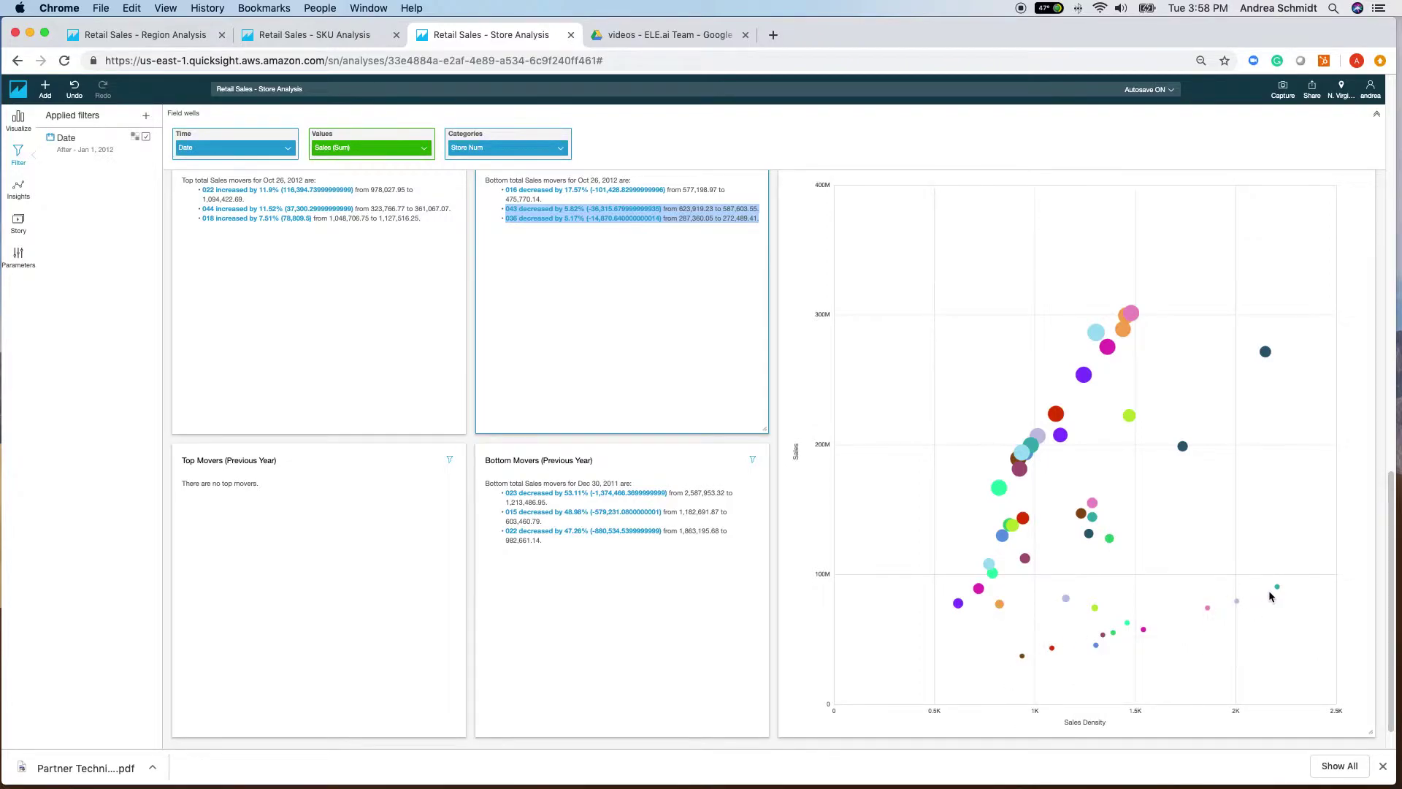
scroll(1018, 573, down, 1)
Leave the store analysis and switch to the Retail Sales - SKU Analysis to view its seasonal SKU sales charts
scroll(1018, 572, up, 10)
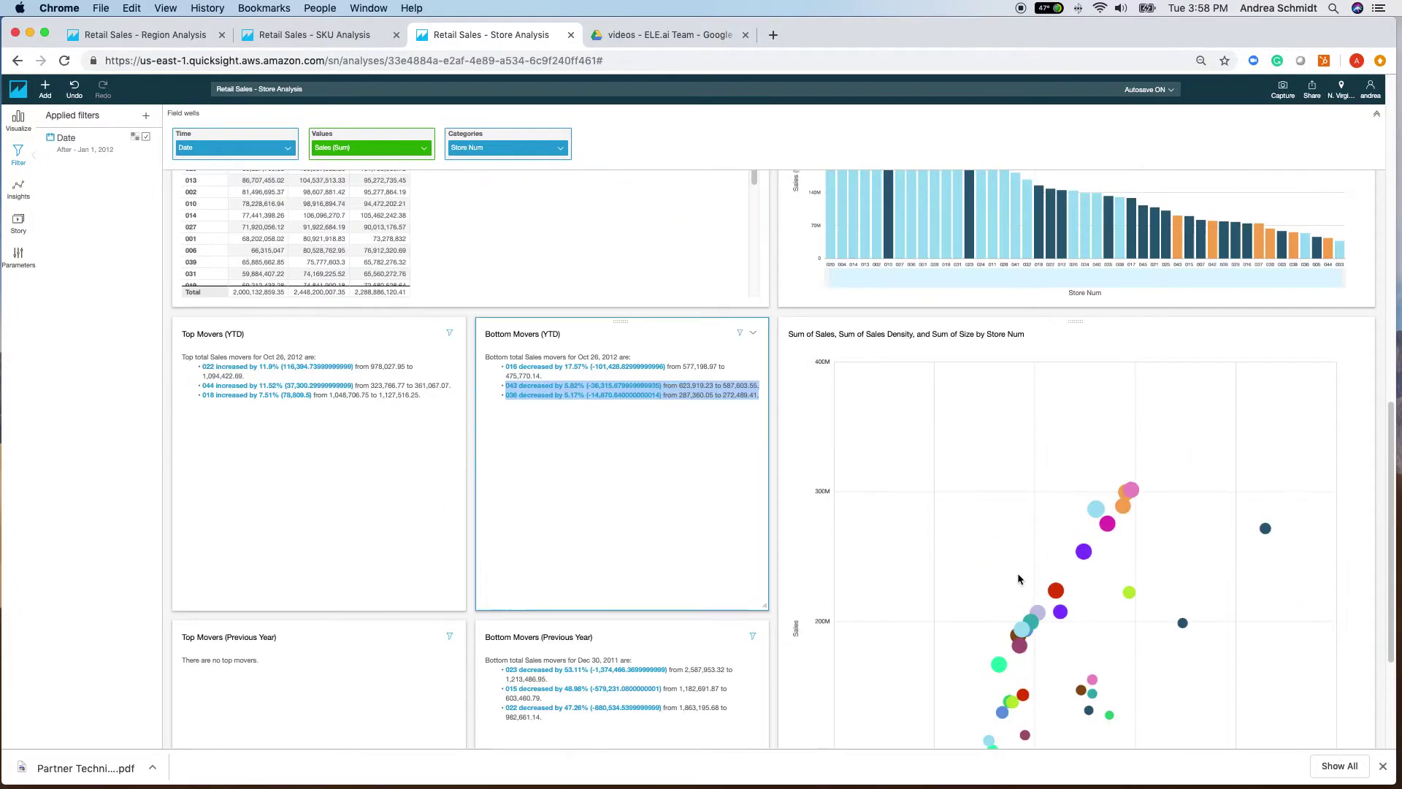
scroll(406, 385, up, 5)
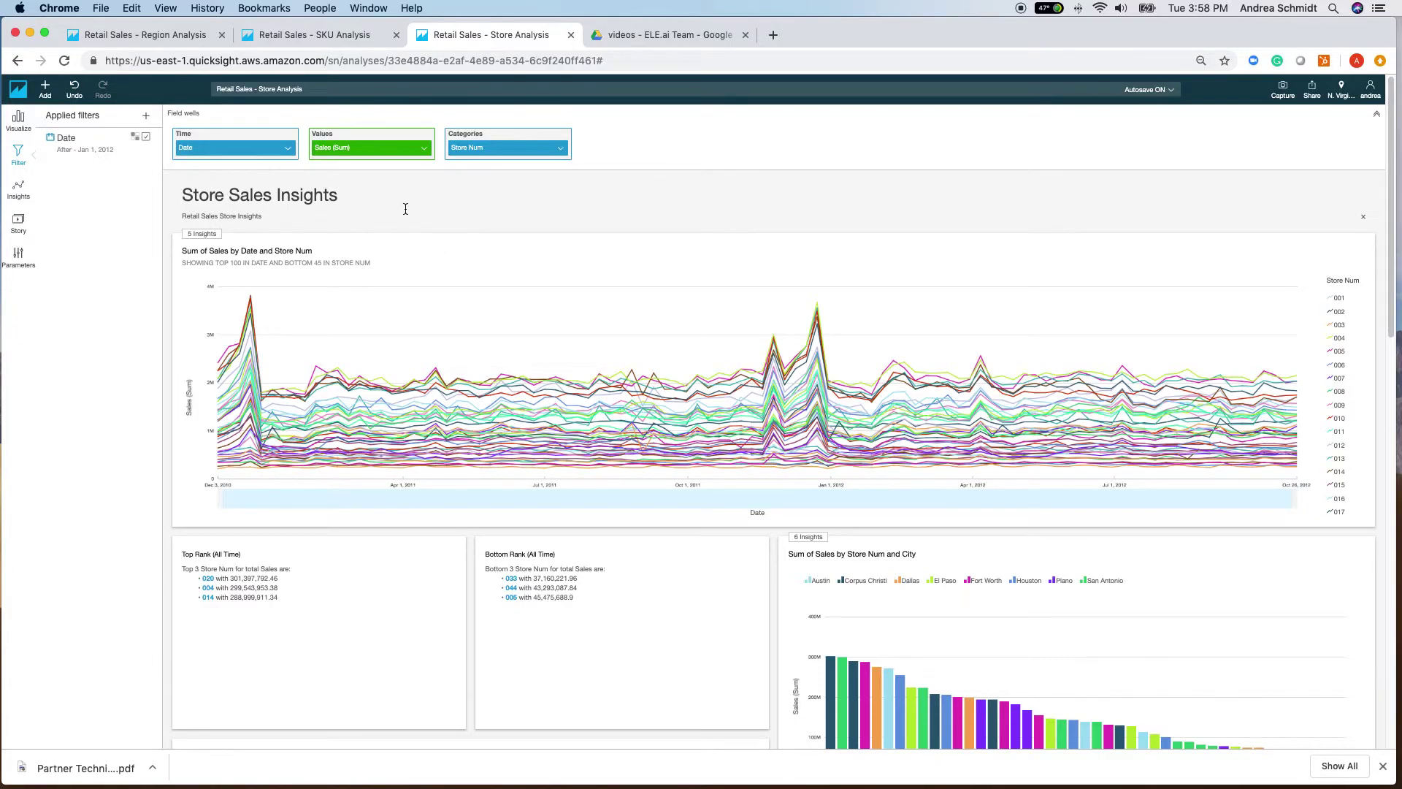
click(351, 37)
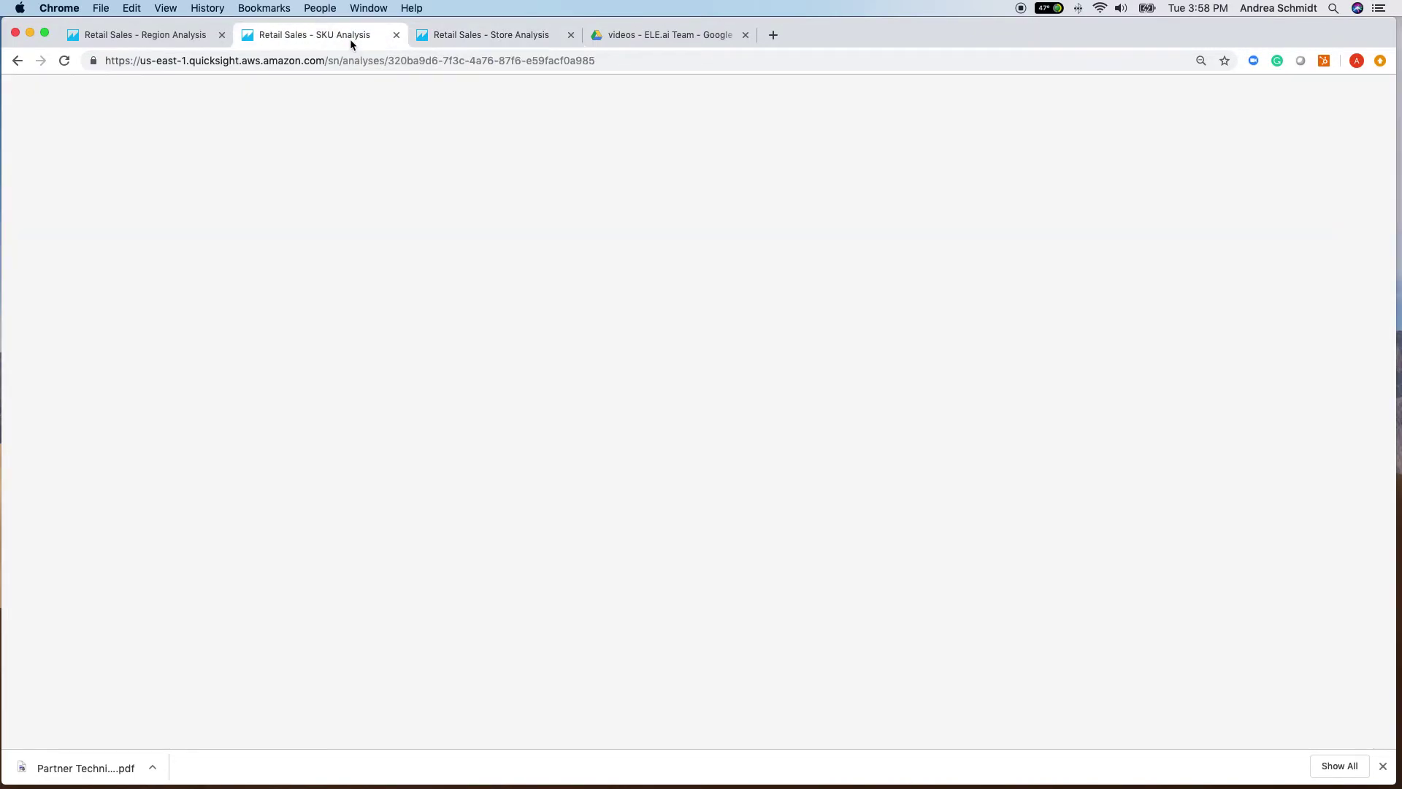
scroll(1034, 598, up, 15)
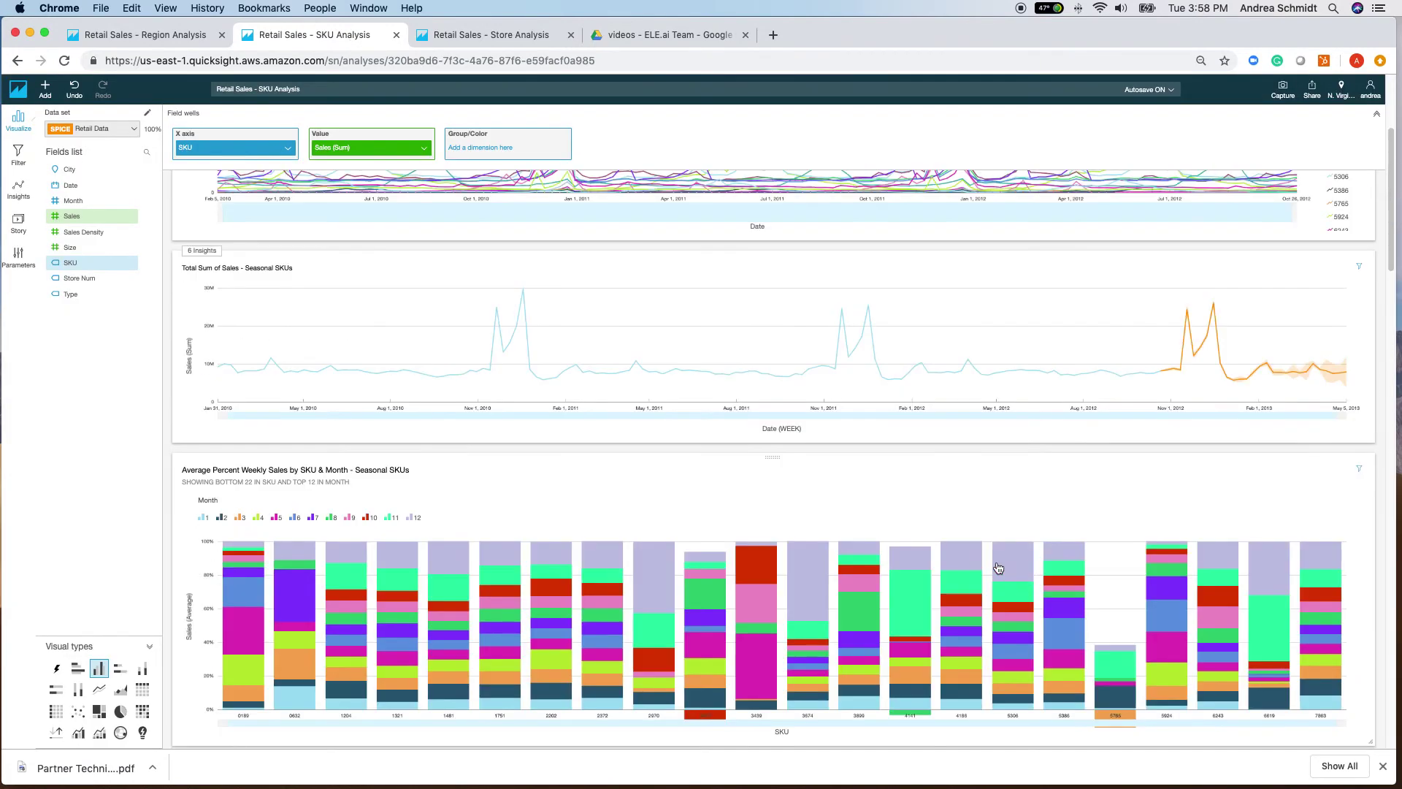